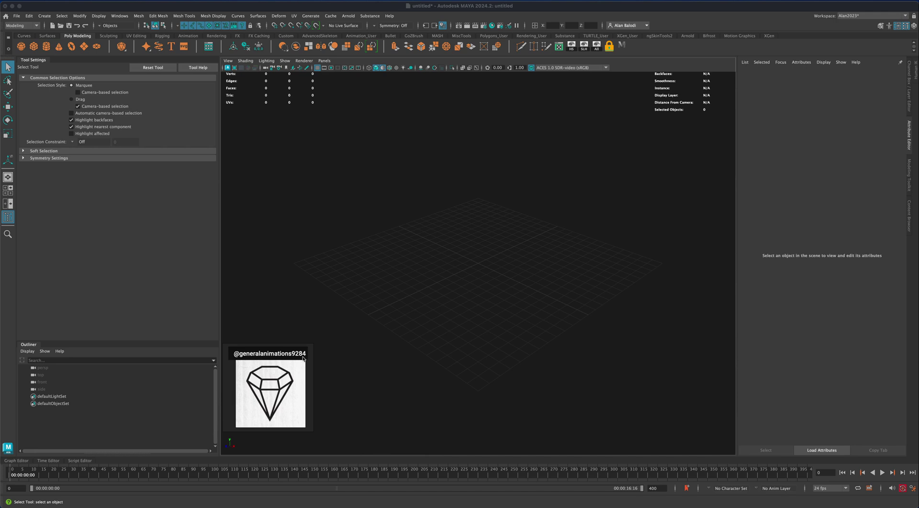
Create a polygon cylinder at the centre of the grid.
{"action": "left_click", "coordinate": [397, 8]}
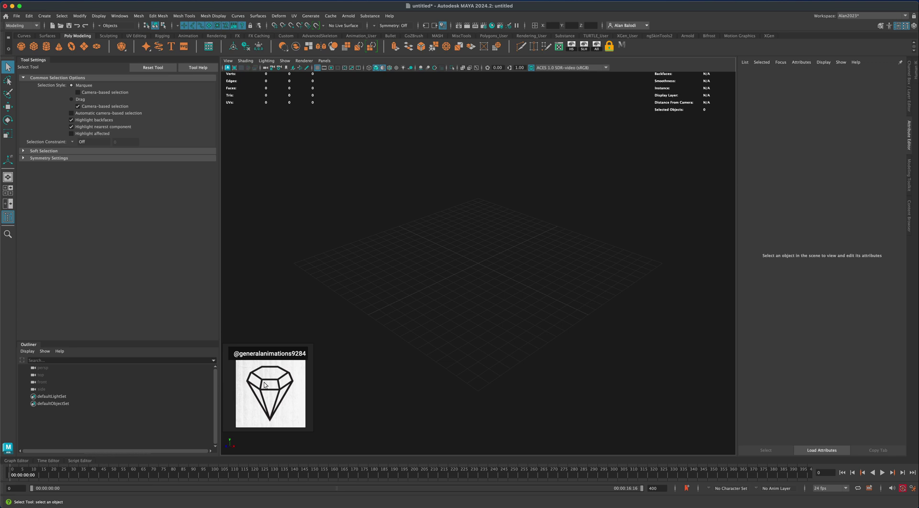
{"action": "left_click_drag", "start_coordinate": [316, 384], "coordinate": [382, 382], "text": "alt"}
{"action": "left_click", "coordinate": [46, 48]}
{"action": "left_click_drag", "start_coordinate": [473, 264], "coordinate": [509, 229]}
Set polyCylinder1's Subdivisions Axis to 6 for a hexagonal prism.
{"action": "scroll", "coordinate": [547, 303], "scroll_direction": "up", "scroll_amount": 3, "text": "alt"}
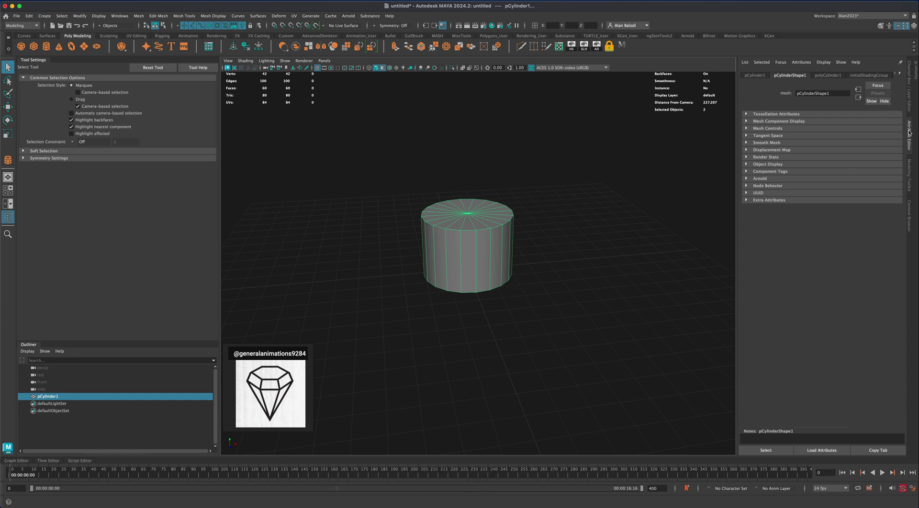
{"action": "left_click", "coordinate": [828, 76]}
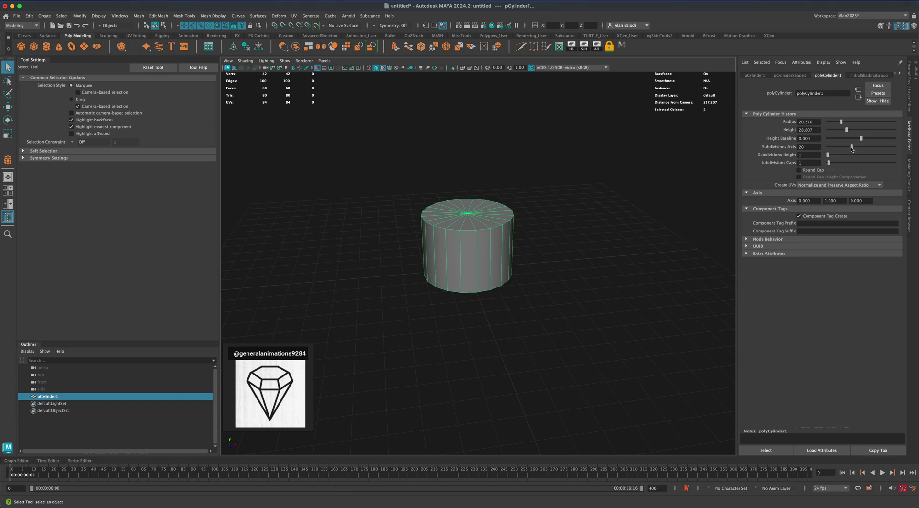
{"action": "left_click_drag", "start_coordinate": [851, 149], "coordinate": [832, 149]}
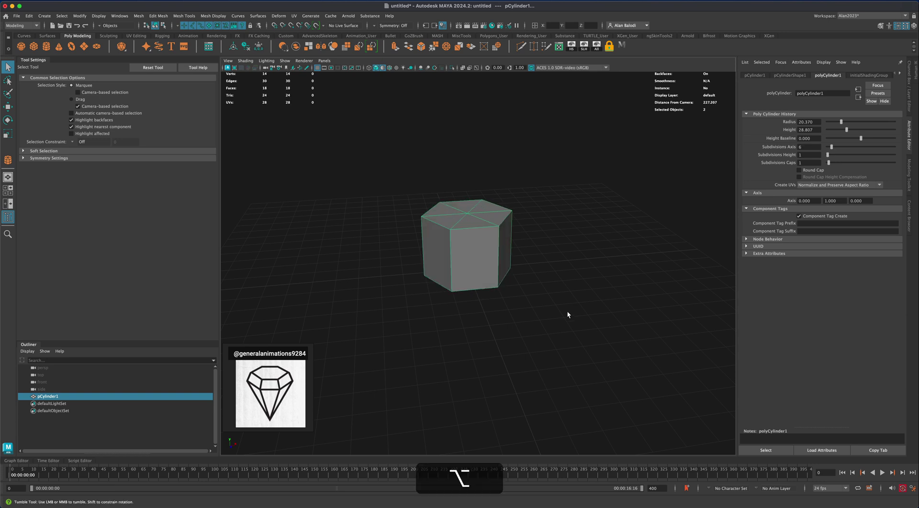
{"action": "left_click_drag", "start_coordinate": [567, 311], "coordinate": [561, 311], "text": "alt"}
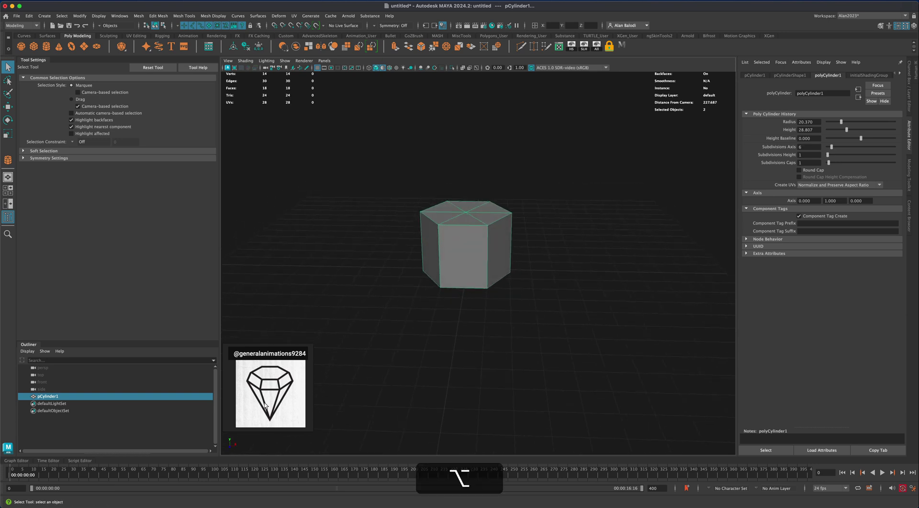
Merge the prism's bottom ring of vertices into one central point with Merge To Center.
{"action": "right_click", "coordinate": [449, 258]}
{"action": "left_click", "coordinate": [408, 258]}
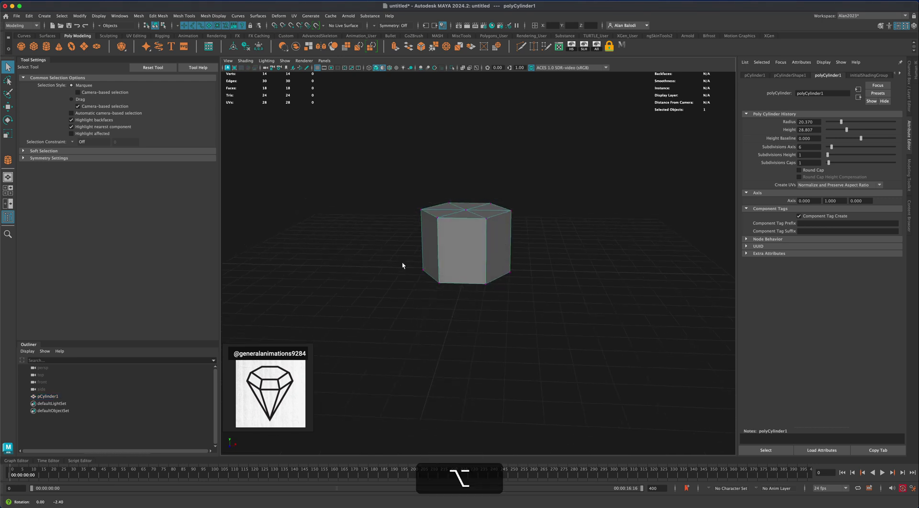
{"action": "left_click_drag", "start_coordinate": [397, 245], "coordinate": [569, 337]}
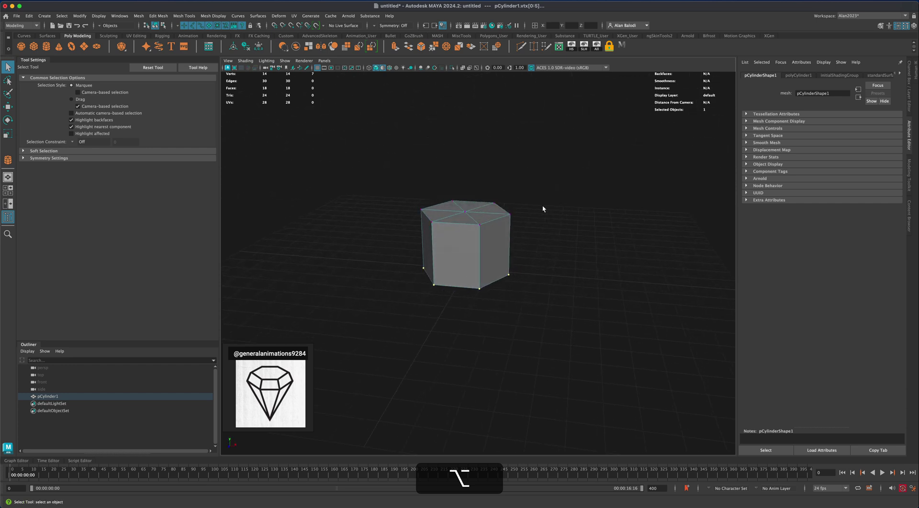
{"action": "left_click", "coordinate": [446, 47]}
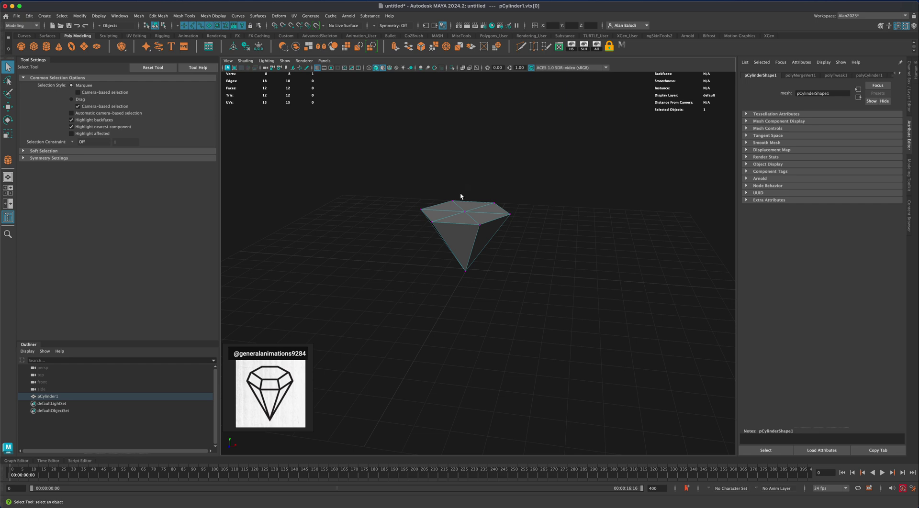
Drag the merged bottom vertex downward to form a pointed cone.
{"action": "left_click_drag", "start_coordinate": [426, 246], "coordinate": [499, 294]}
{"action": "key", "text": "w"}
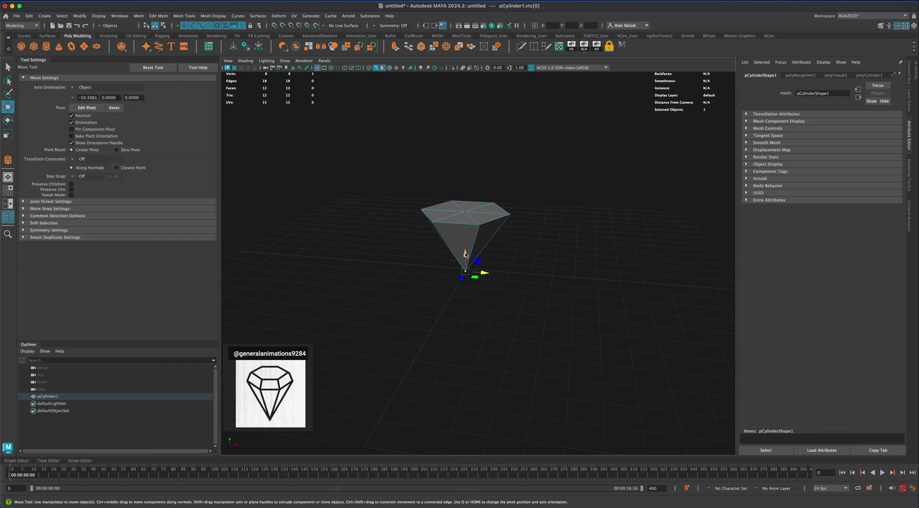
{"action": "left_click_drag", "start_coordinate": [465, 256], "coordinate": [530, 279]}
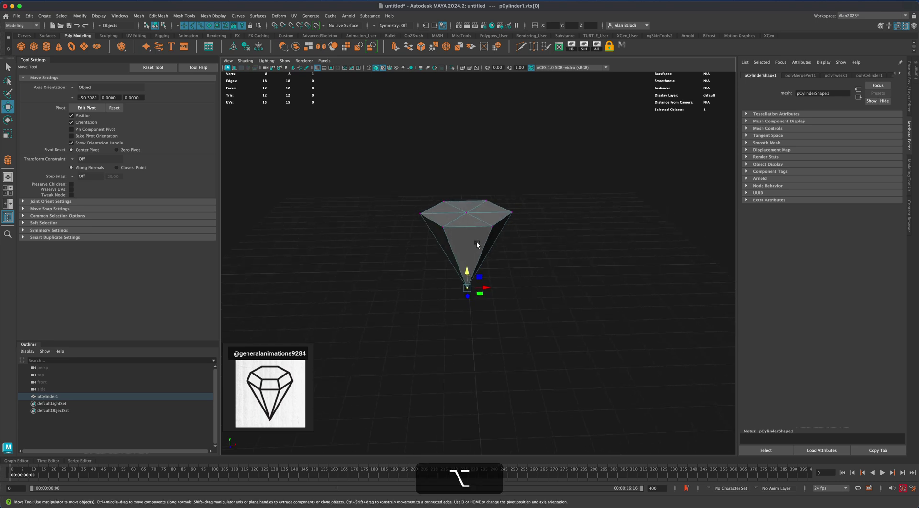
Select the cone's top edge loop and bevel it with a 0.3 fraction.
{"action": "right_click_drag", "start_coordinate": [477, 244], "coordinate": [472, 225]}
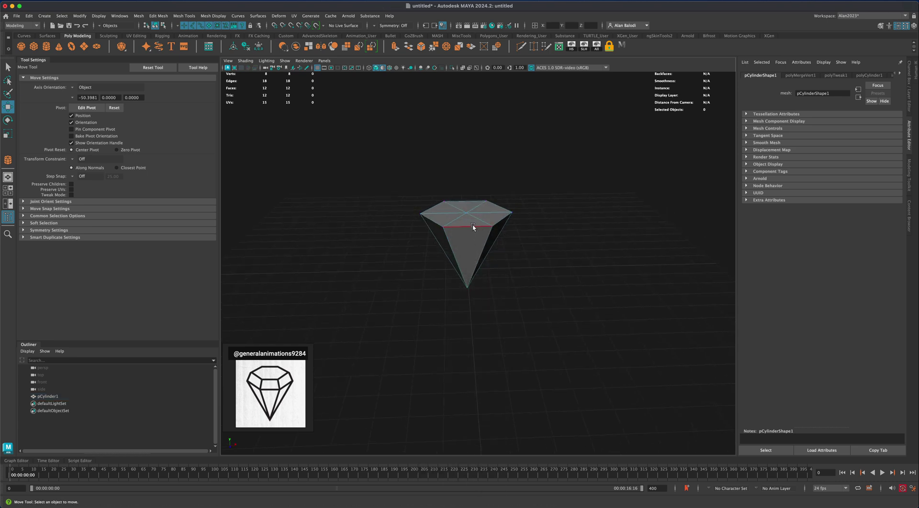
{"action": "double_click", "coordinate": [472, 225]}
{"action": "left_click_drag", "start_coordinate": [474, 227], "coordinate": [554, 246], "text": "alt"}
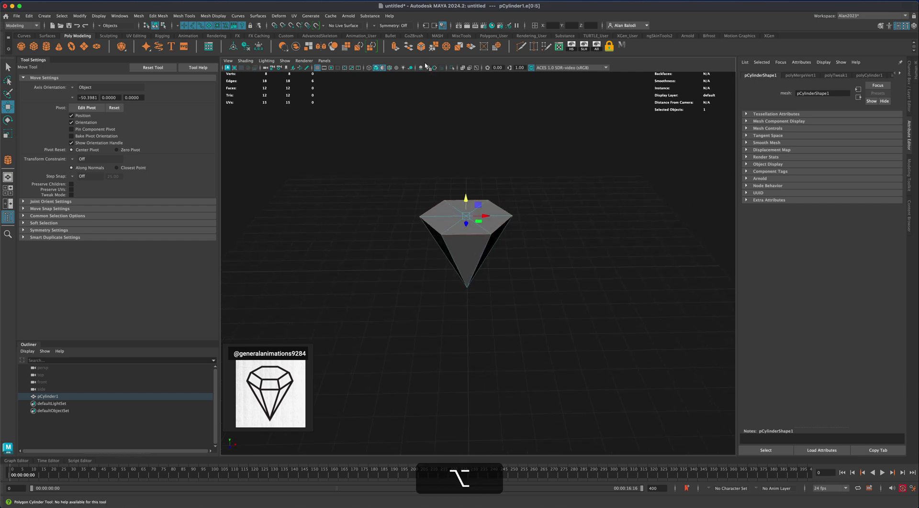
{"action": "left_click", "coordinate": [421, 46]}
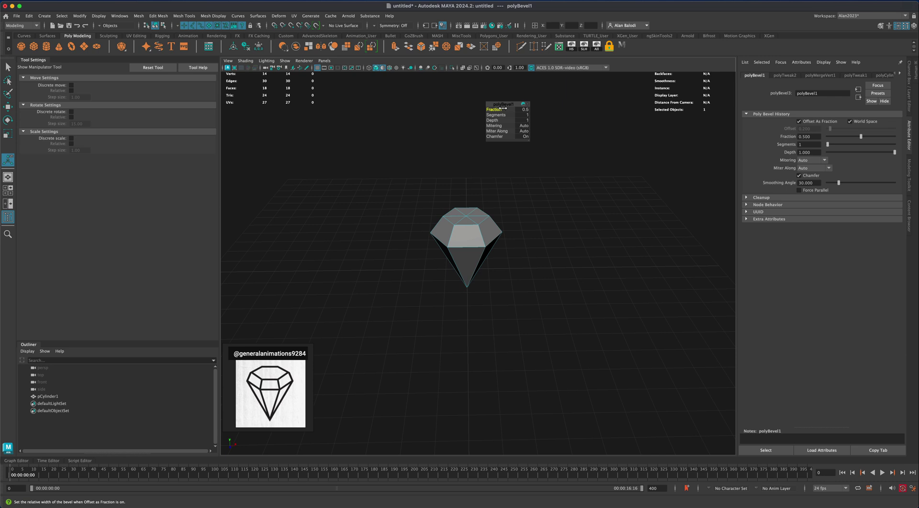
{"action": "left_click_drag", "start_coordinate": [500, 110], "coordinate": [500, 109]}
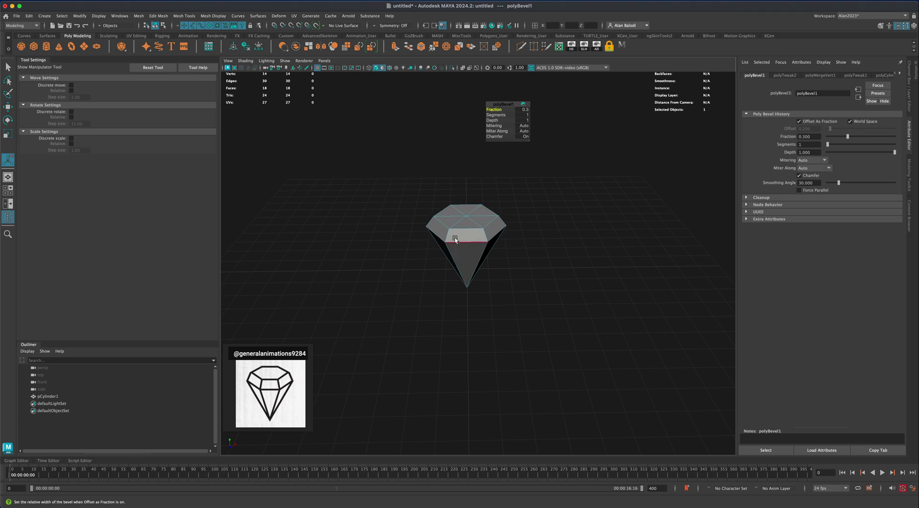
Return to Object Mode and orbit around the faceted diamond.
{"action": "scroll", "coordinate": [570, 285], "scroll_direction": "up", "scroll_amount": 3}
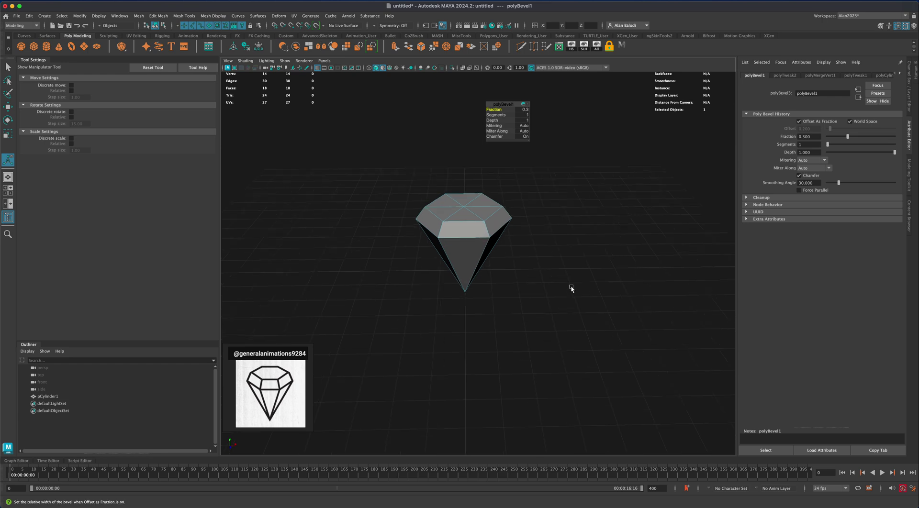
{"action": "left_click_drag", "start_coordinate": [445, 343], "coordinate": [469, 285], "text": "alt"}
{"action": "right_click_drag", "start_coordinate": [481, 223], "coordinate": [507, 214]}
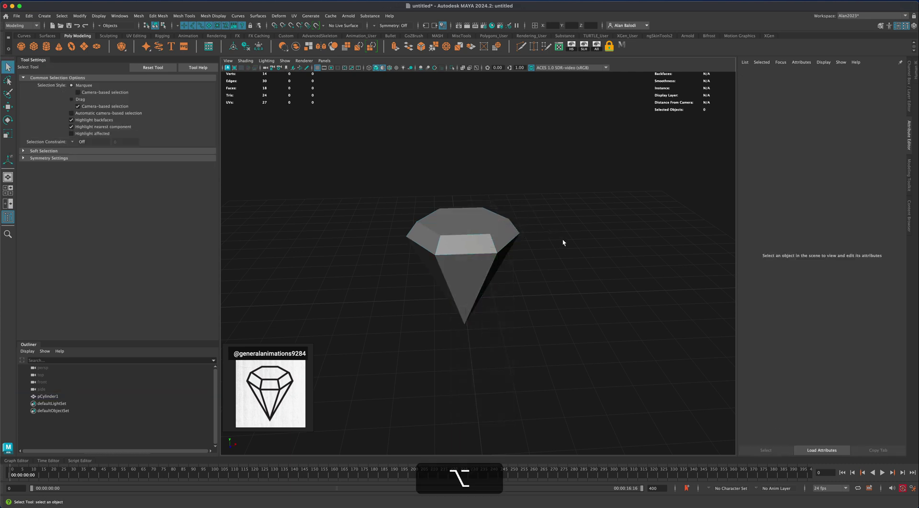
{"action": "left_click_drag", "start_coordinate": [562, 240], "coordinate": [559, 238], "text": "alt"}
{"action": "left_click_drag", "start_coordinate": [526, 269], "coordinate": [507, 265], "text": "alt"}
Duplicate the diamond and move the copy to the right of the original.
{"action": "left_click", "coordinate": [453, 236]}
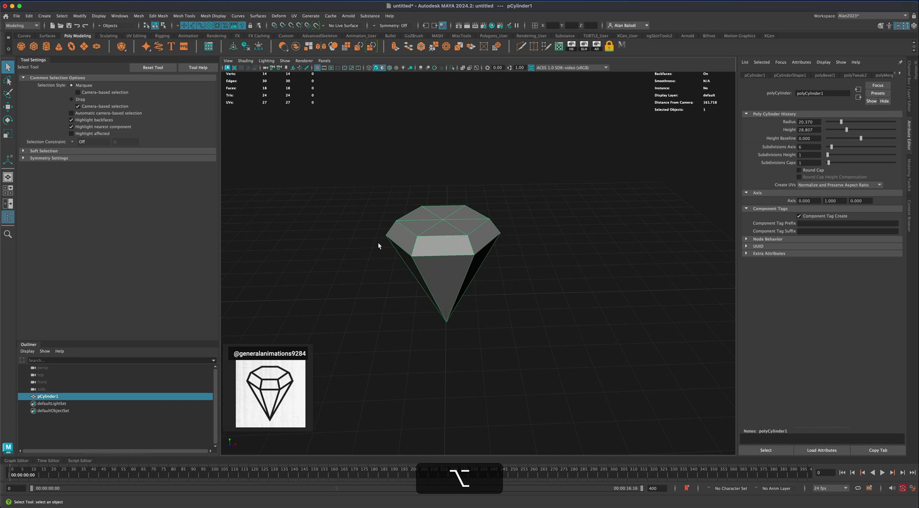
{"action": "key", "text": "super+d"}
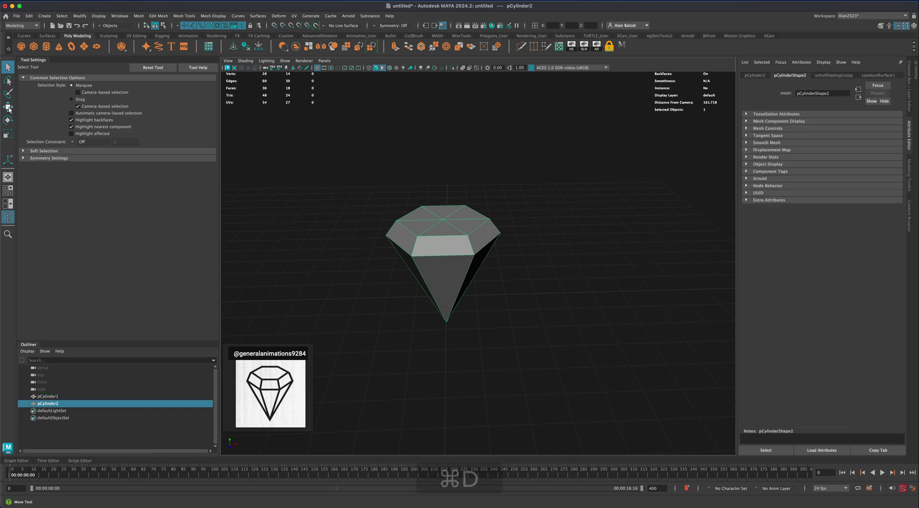
{"action": "left_click", "coordinate": [8, 107]}
{"action": "left_click_drag", "start_coordinate": [464, 261], "coordinate": [625, 295]}
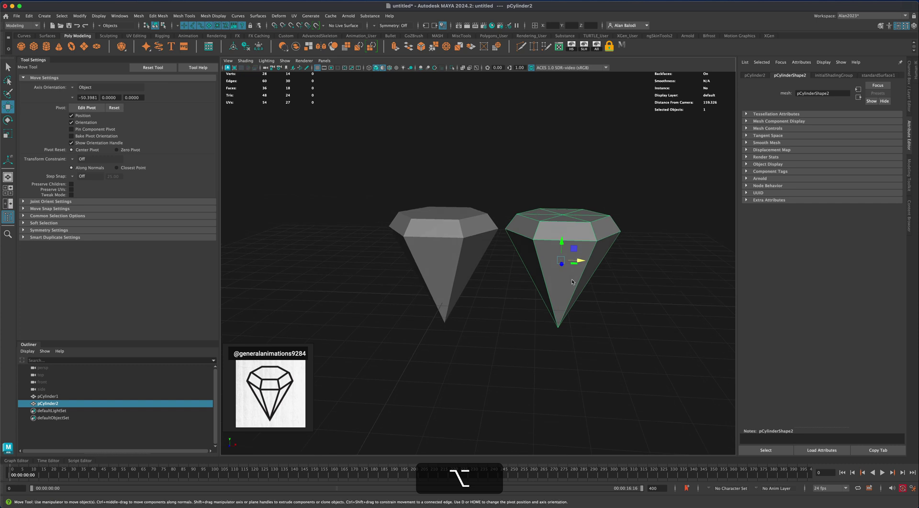
Delete the copy's six lower pointed faces, leaving only its crown.
{"action": "right_click_drag", "start_coordinate": [571, 282], "coordinate": [572, 300]}
{"action": "left_click_drag", "start_coordinate": [511, 357], "coordinate": [593, 298]}
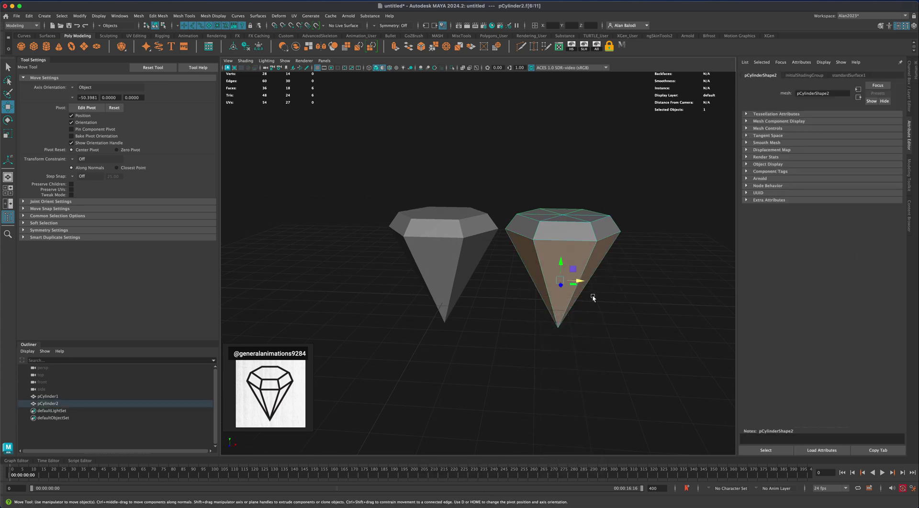
{"action": "key", "text": "Delete"}
{"action": "right_click_drag", "start_coordinate": [594, 237], "coordinate": [647, 213]}
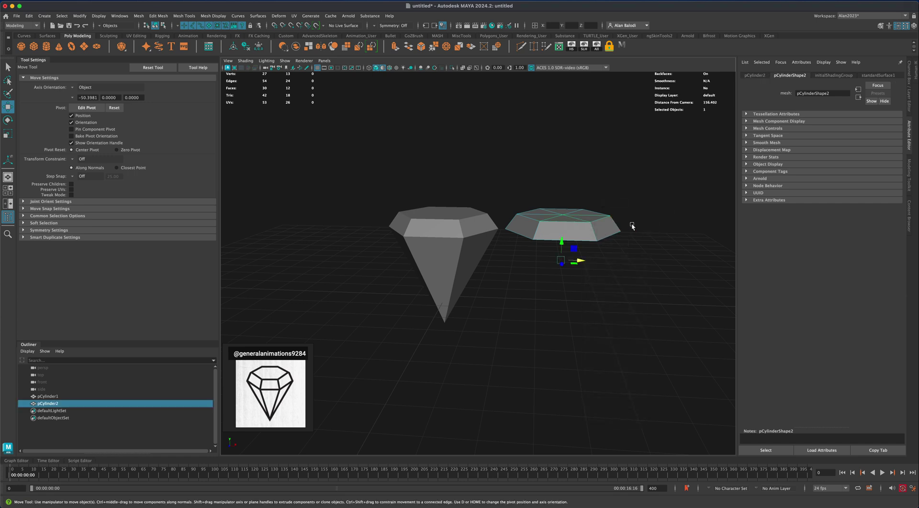
{"action": "left_click_drag", "start_coordinate": [625, 218], "coordinate": [602, 242]}
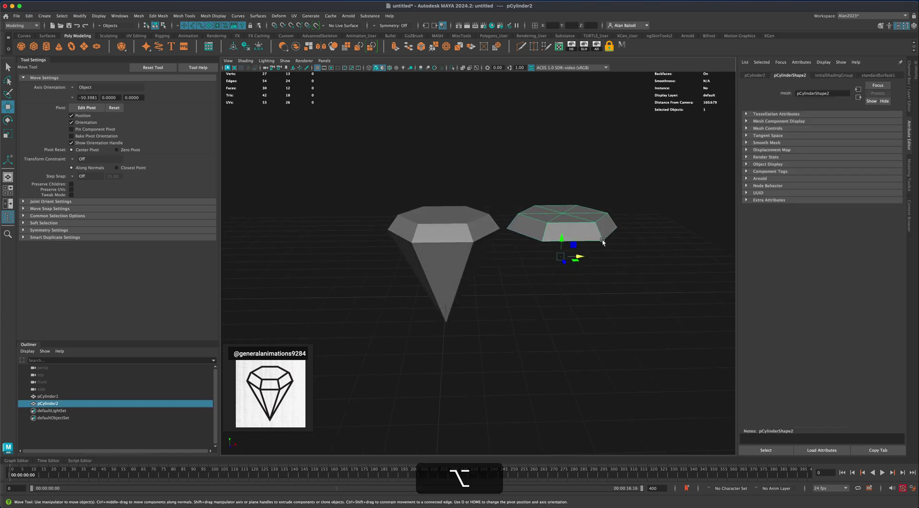
{"action": "left_click_drag", "start_coordinate": [375, 158], "coordinate": [316, 115], "text": "alt"}
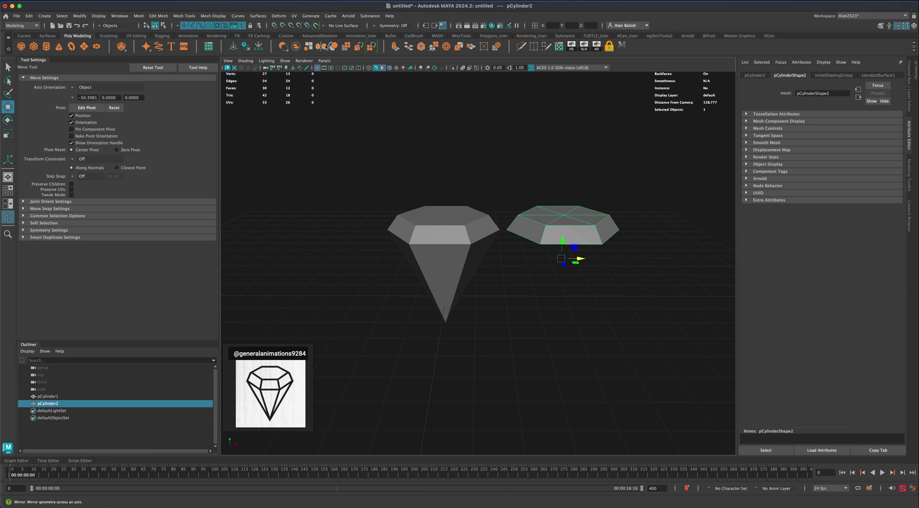
Mirror pCylinder2 along Y with Merge border vertices, then undo the misplaced result.
{"action": "left_click", "coordinate": [138, 17]}
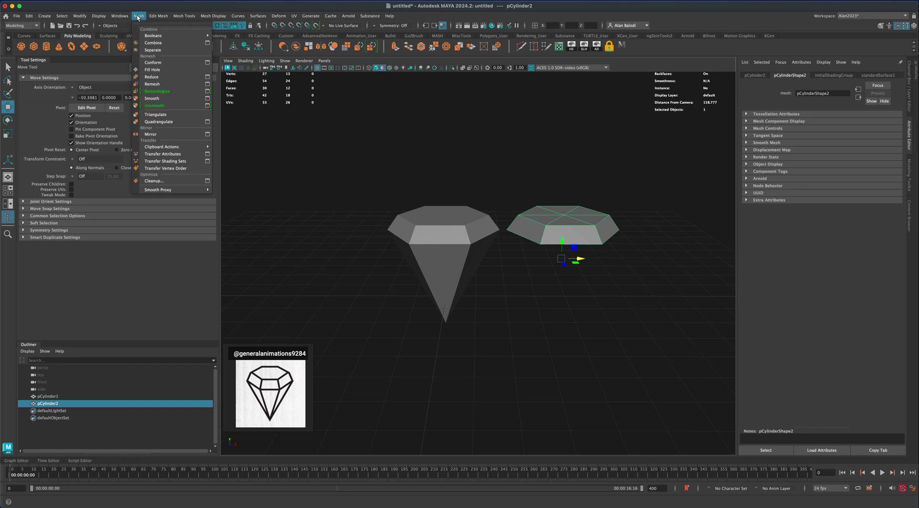
{"action": "left_click", "coordinate": [208, 134]}
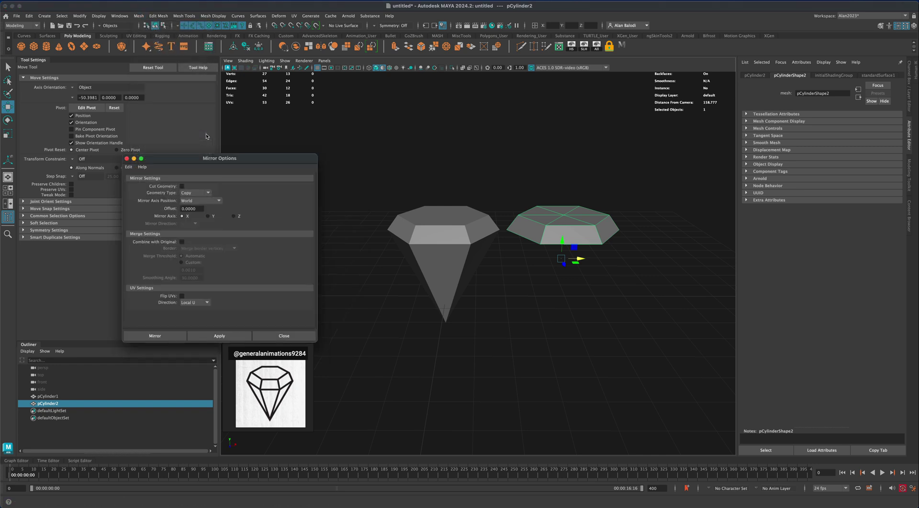
{"action": "left_click_drag", "start_coordinate": [235, 164], "coordinate": [364, 132]}
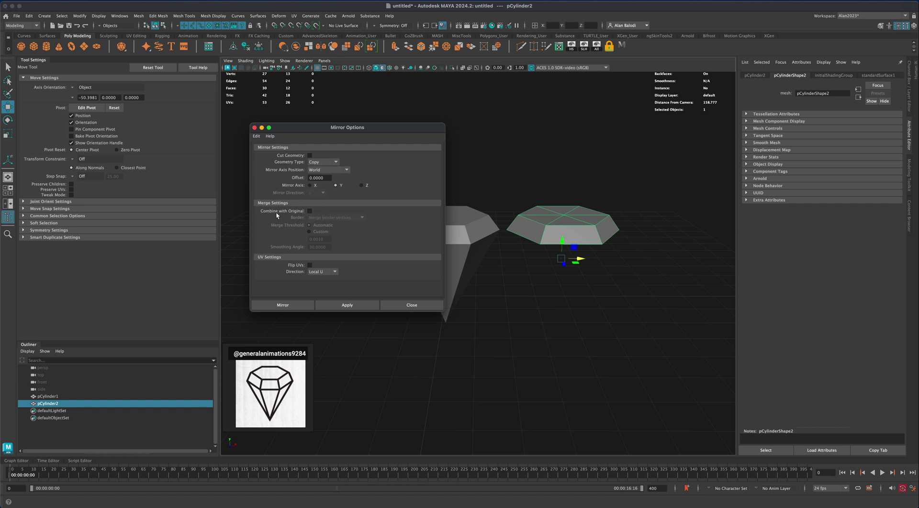
{"action": "left_click", "coordinate": [309, 211]}
{"action": "left_click", "coordinate": [348, 305]}
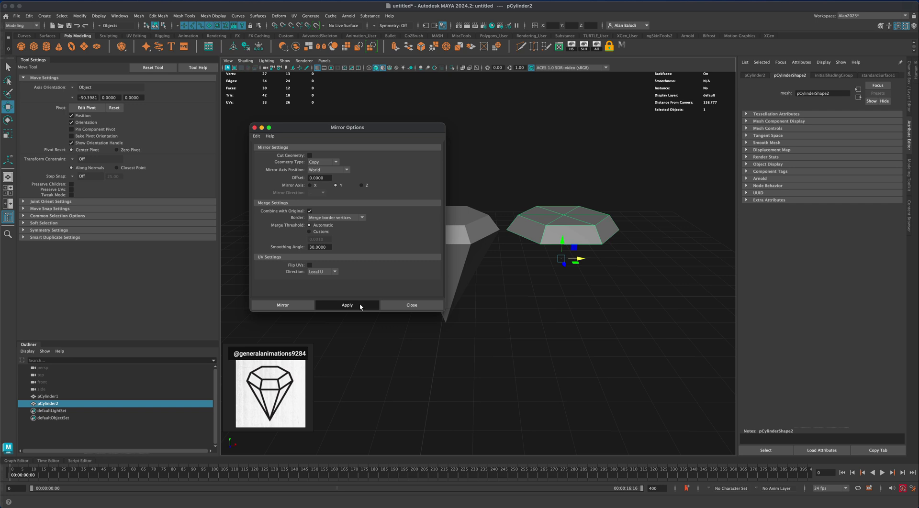
{"action": "key", "text": "super+z"}
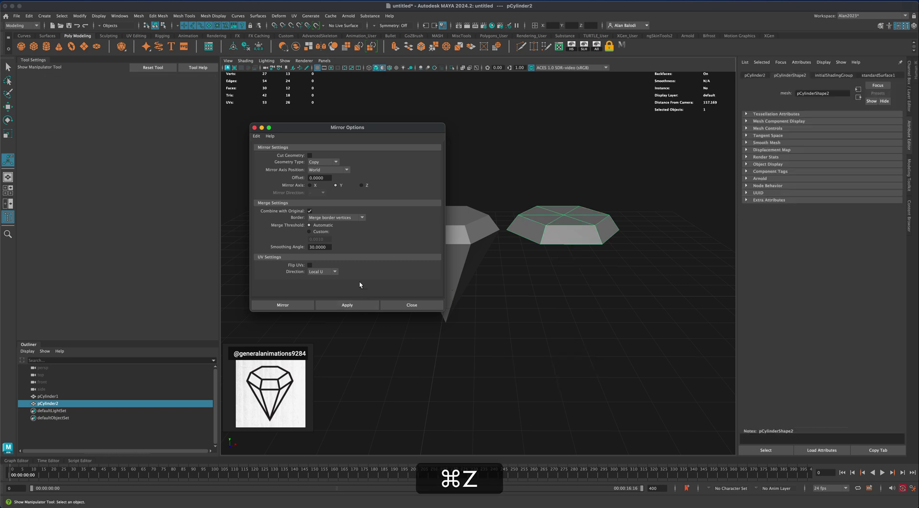
Set the mirror position to the object's own pivot, reapply, and close the dialog.
{"action": "left_click", "coordinate": [346, 171]}
{"action": "left_click", "coordinate": [314, 185]}
{"action": "left_click", "coordinate": [347, 305]}
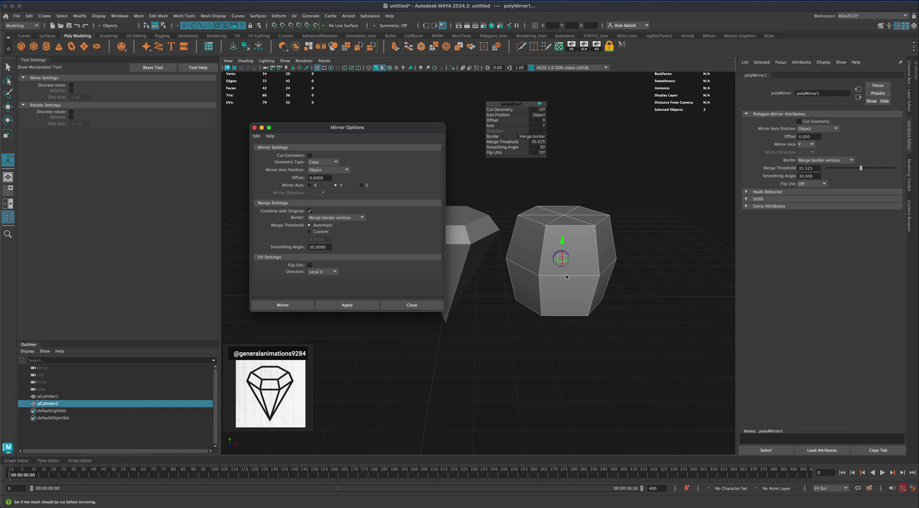
{"action": "left_click", "coordinate": [424, 305]}
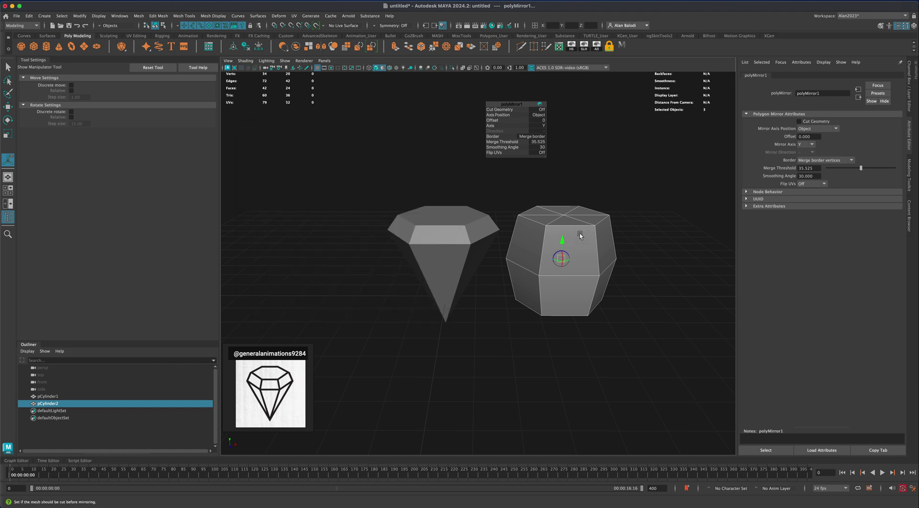
Scale pCylinder2 down along Y into a thin, squat hexagonal slab.
{"action": "right_click_drag", "start_coordinate": [579, 234], "coordinate": [617, 223]}
{"action": "left_click_drag", "start_coordinate": [596, 238], "coordinate": [637, 246], "text": "alt"}
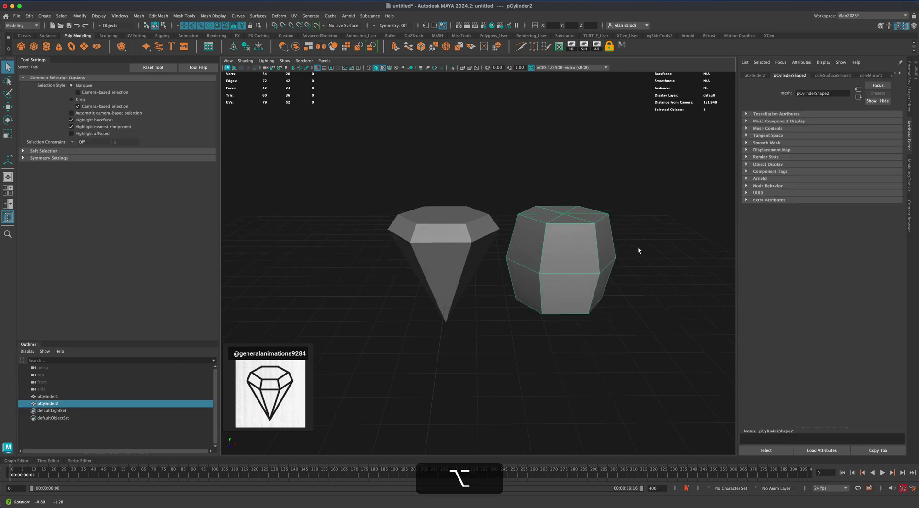
{"action": "key", "text": "r"}
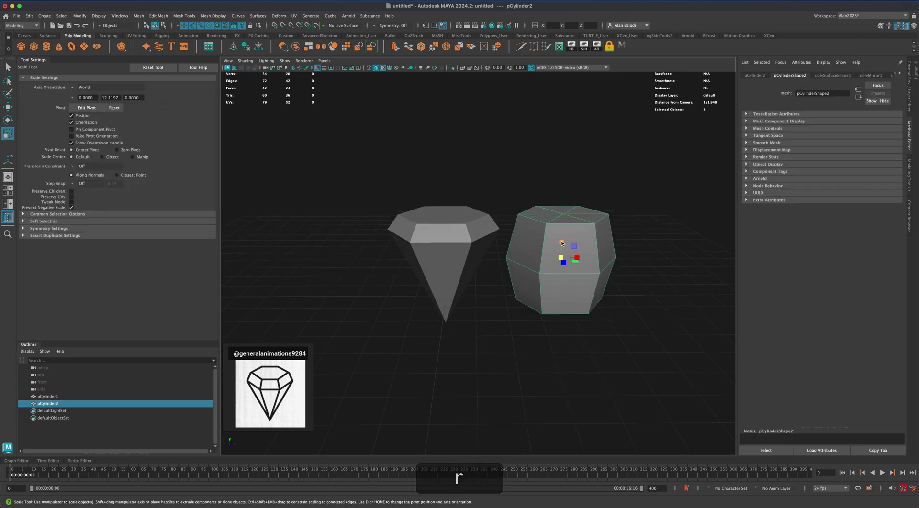
{"action": "left_click_drag", "start_coordinate": [561, 242], "coordinate": [563, 250]}
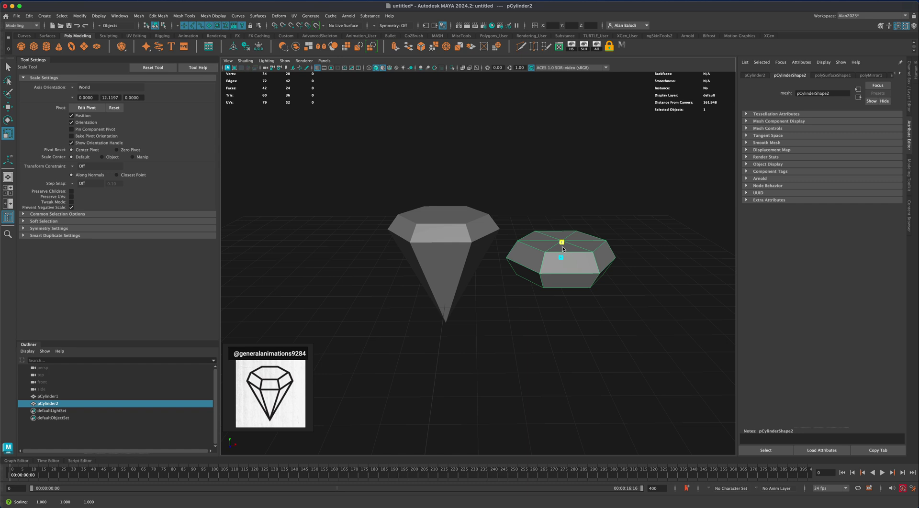
{"action": "left_click_drag", "start_coordinate": [626, 273], "coordinate": [624, 263], "text": "alt"}
Switch back to the Move tool and marquee-select both gems.
{"action": "left_click", "coordinate": [8, 106]}
{"action": "left_click_drag", "start_coordinate": [498, 289], "coordinate": [591, 286], "text": "alt"}
{"action": "right_click", "coordinate": [591, 286]}
{"action": "left_click", "coordinate": [625, 241]}
{"action": "left_click_drag", "start_coordinate": [626, 242], "coordinate": [601, 221], "text": "alt"}
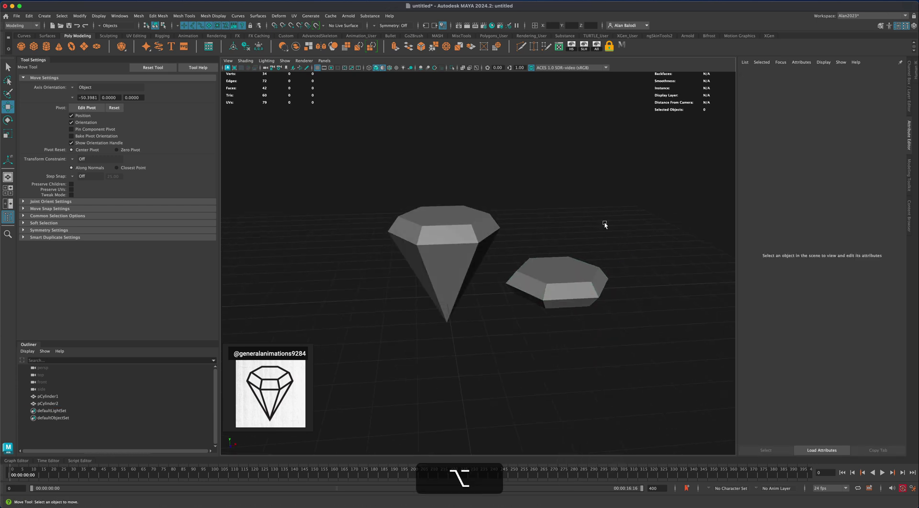
{"action": "left_click_drag", "start_coordinate": [364, 159], "coordinate": [686, 354]}
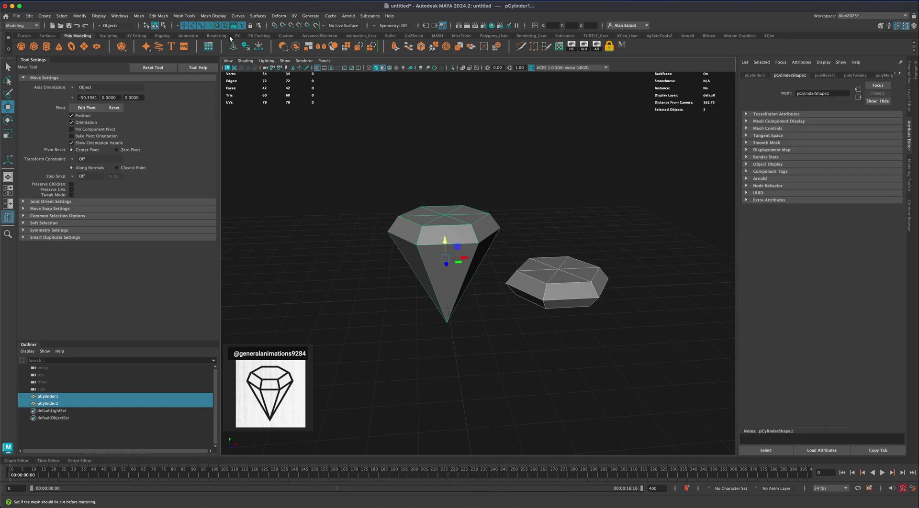
Apply Mesh Display > Harden Edge to both gems, then deselect and inspect the crisp facets.
{"action": "left_click", "coordinate": [211, 17]}
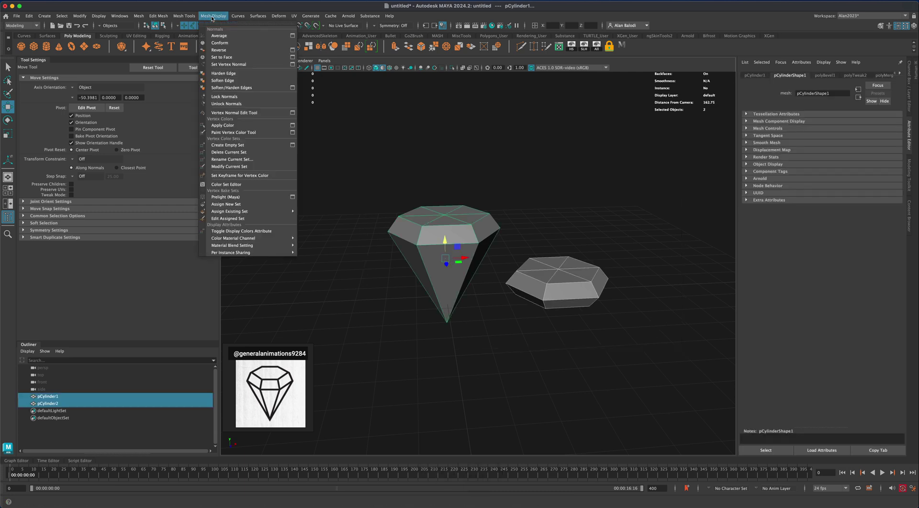
{"action": "left_click", "coordinate": [224, 73]}
{"action": "left_click", "coordinate": [545, 213]}
{"action": "right_click", "coordinate": [482, 228]}
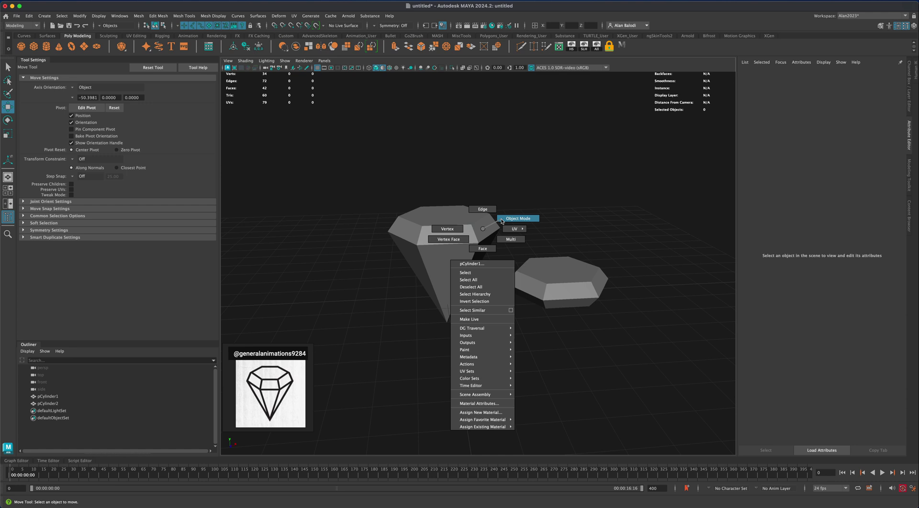
{"action": "left_click_drag", "start_coordinate": [588, 222], "coordinate": [529, 303], "text": "alt"}
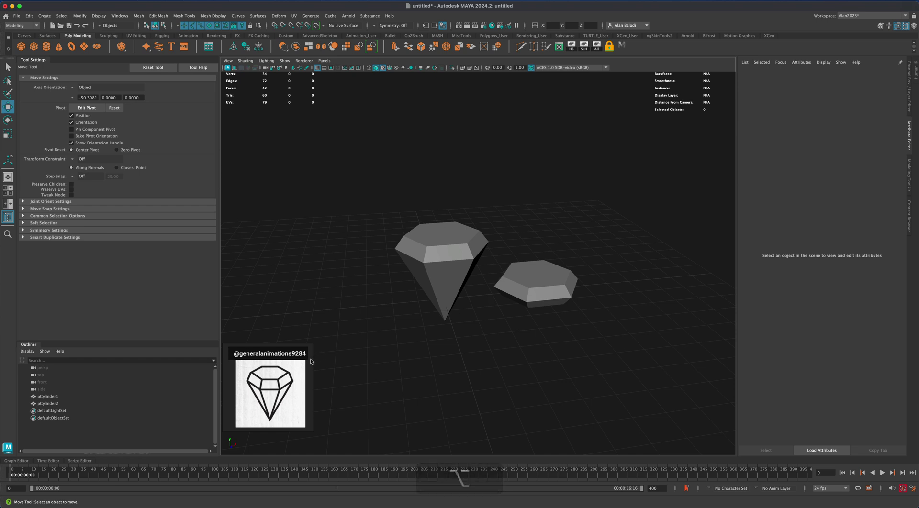
{"action": "left_click_drag", "start_coordinate": [484, 349], "coordinate": [469, 335], "text": "alt"}
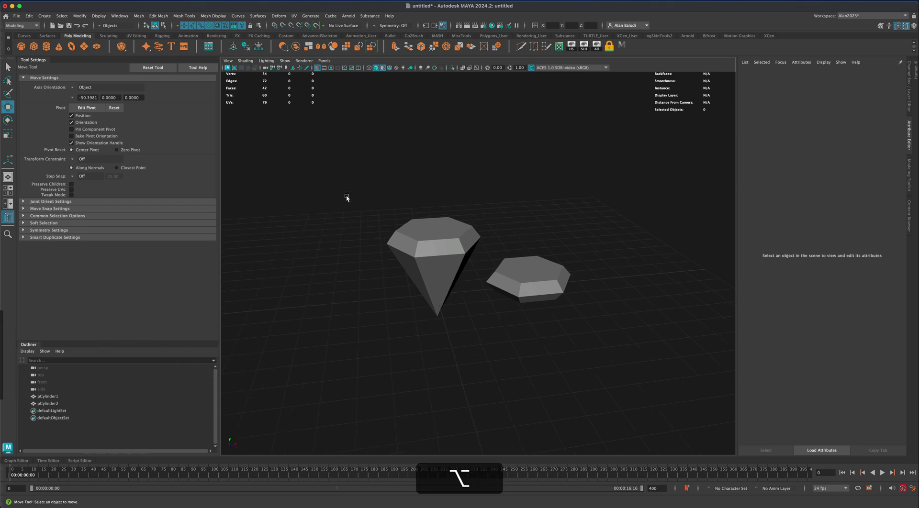
Assign a new aiStandardSurface material to both selected gems via Assign Favorite Material.
{"action": "left_click_drag", "start_coordinate": [343, 187], "coordinate": [596, 338]}
{"action": "right_click", "coordinate": [541, 282]}
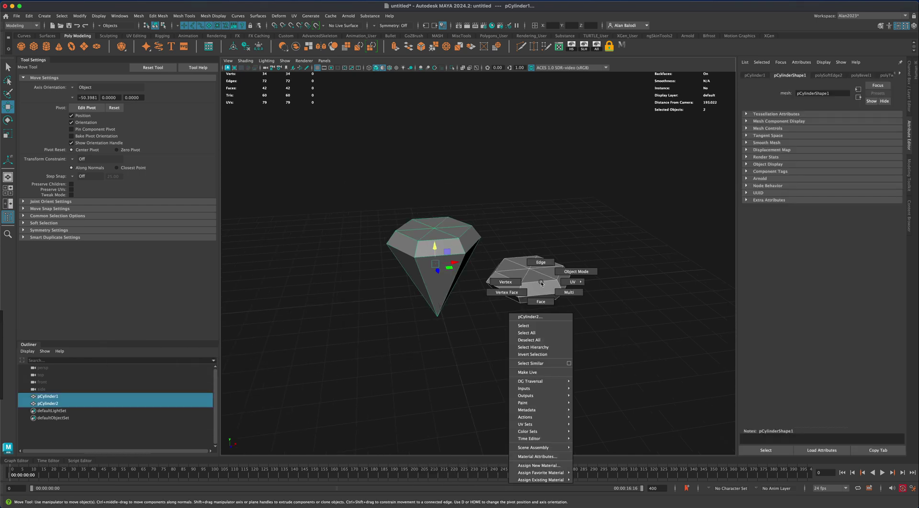
{"action": "mouse_move", "coordinate": [536, 474]}
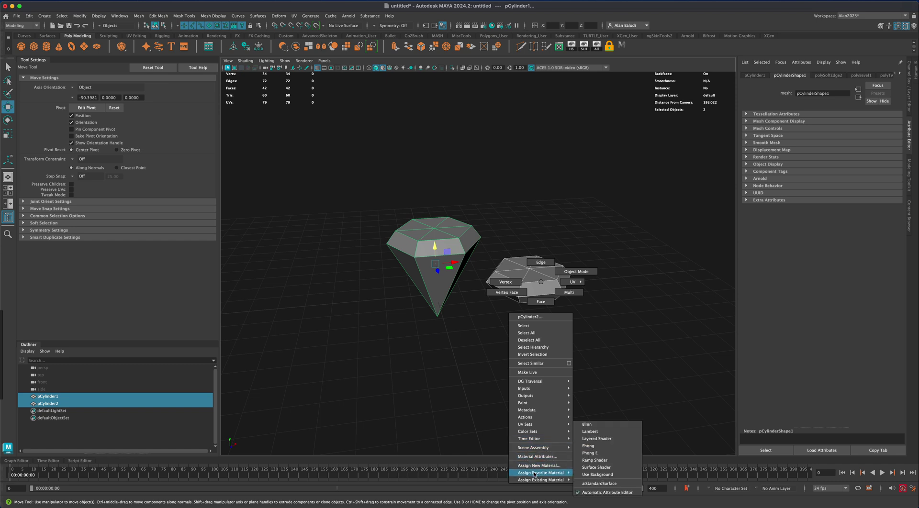
{"action": "left_click", "coordinate": [599, 484]}
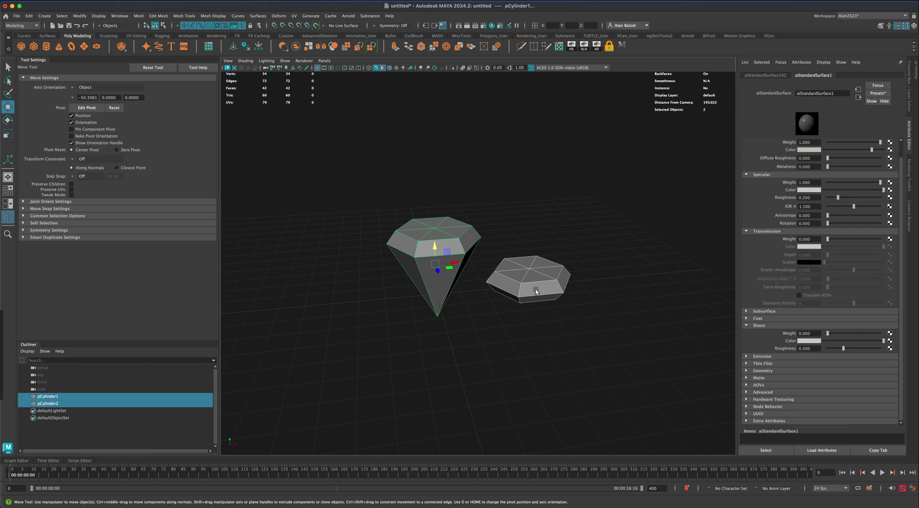
Change the viewport shading and move closer to the gems.
{"action": "left_click", "coordinate": [383, 69]}
{"action": "left_click_drag", "start_coordinate": [424, 156], "coordinate": [540, 207], "text": "alt"}
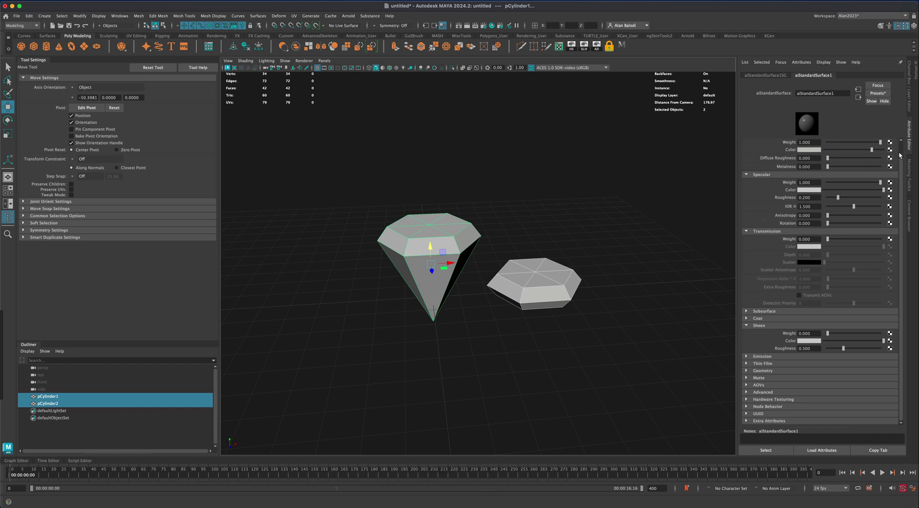
{"action": "scroll", "coordinate": [900, 156], "scroll_direction": "up", "scroll_amount": 1}
Replace aiStandardSurface1 with the Diamond preset and view the transparent gems.
{"action": "left_click", "coordinate": [876, 93]}
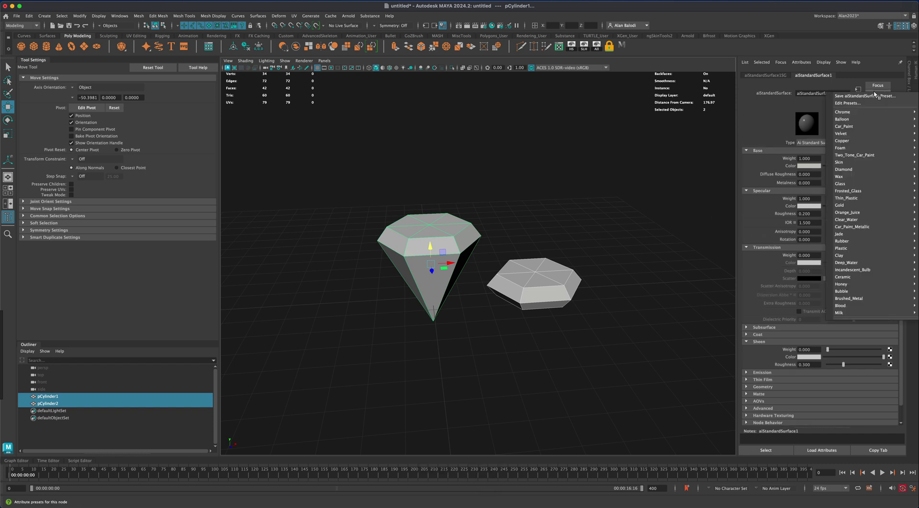
{"action": "mouse_move", "coordinate": [860, 171]}
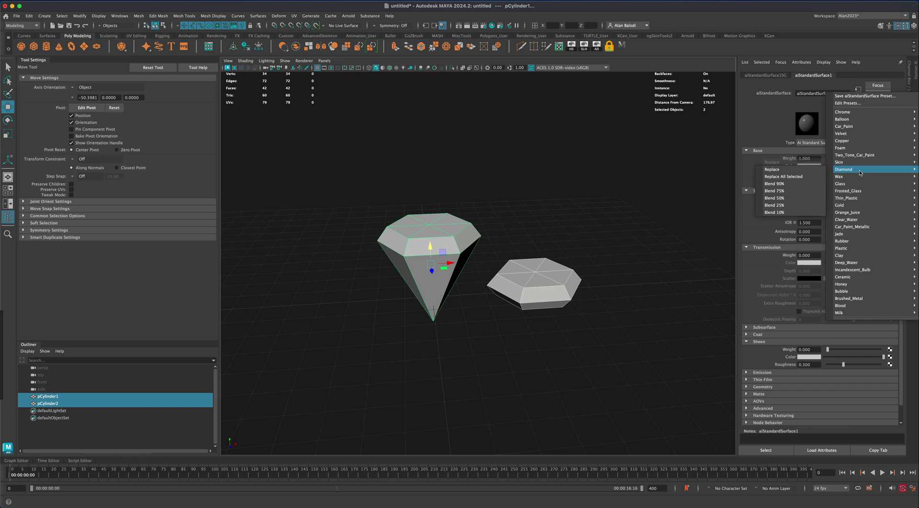
{"action": "left_click", "coordinate": [807, 169]}
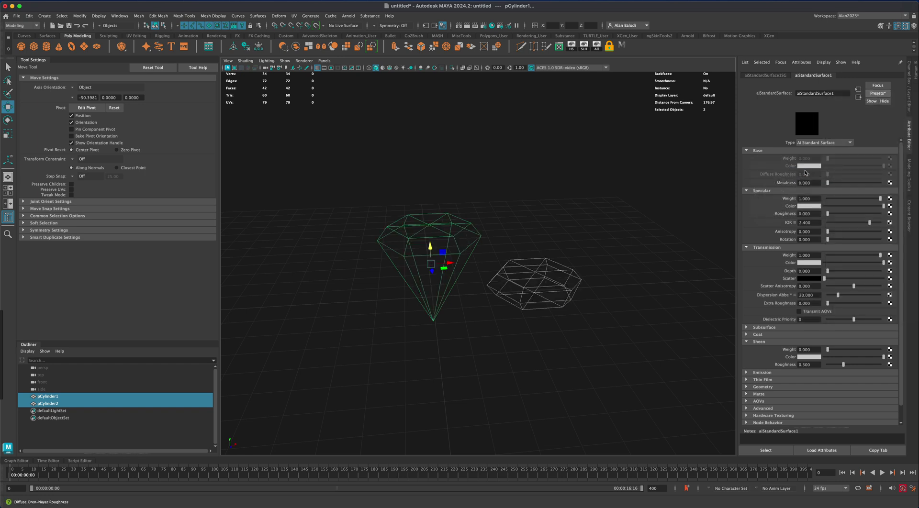
{"action": "left_click_drag", "start_coordinate": [631, 211], "coordinate": [630, 213], "text": "alt"}
{"action": "right_click_drag", "start_coordinate": [630, 214], "coordinate": [628, 235], "text": "alt"}
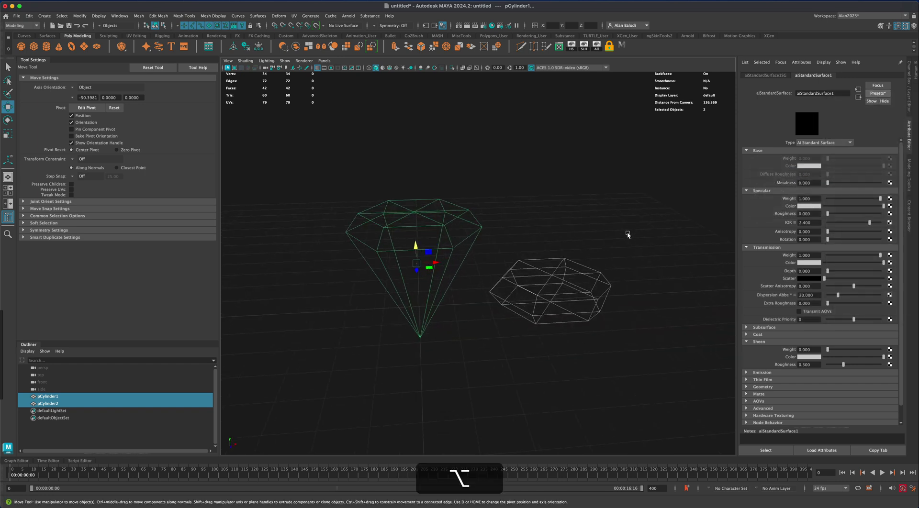
{"action": "left_click_drag", "start_coordinate": [628, 235], "coordinate": [564, 208], "text": "alt"}
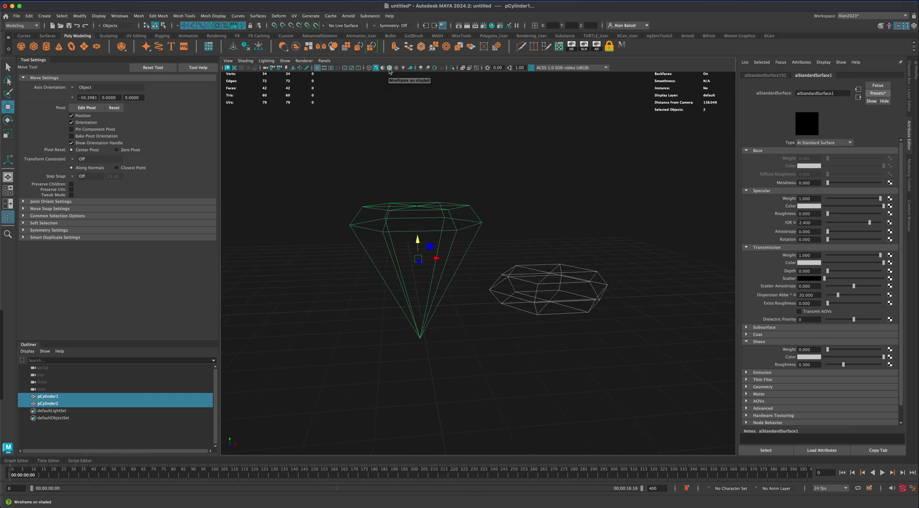
Select both gems and toggle Use Default Material to show them solid grey.
{"action": "left_click", "coordinate": [484, 164]}
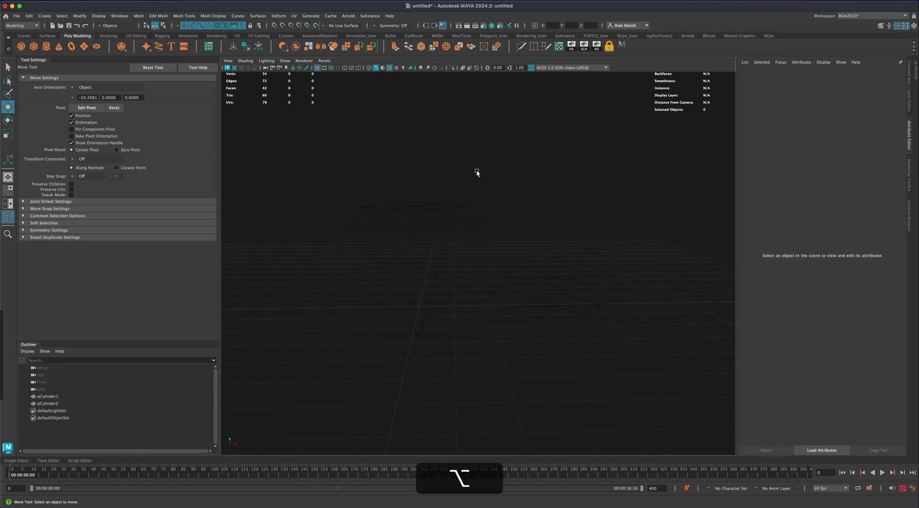
{"action": "left_click_drag", "start_coordinate": [478, 173], "coordinate": [527, 187], "text": "alt"}
{"action": "left_click_drag", "start_coordinate": [394, 140], "coordinate": [620, 314]}
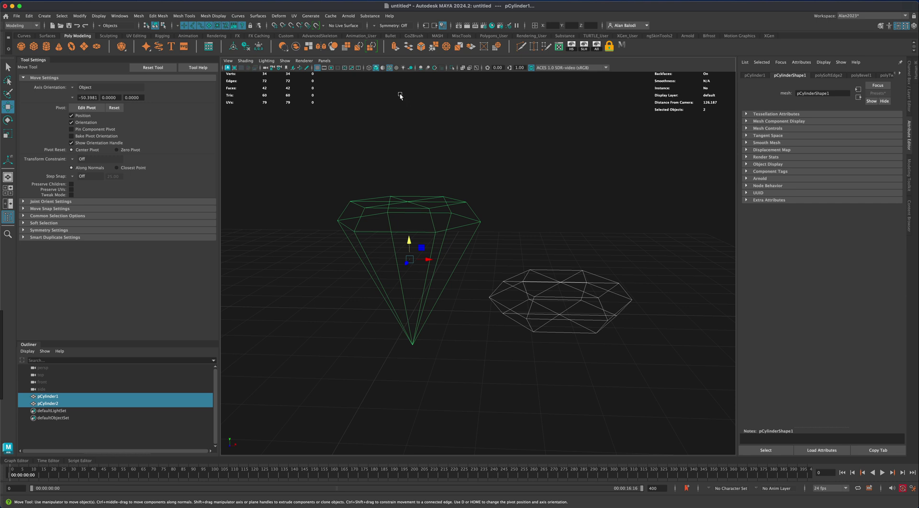
{"action": "left_click", "coordinate": [384, 70]}
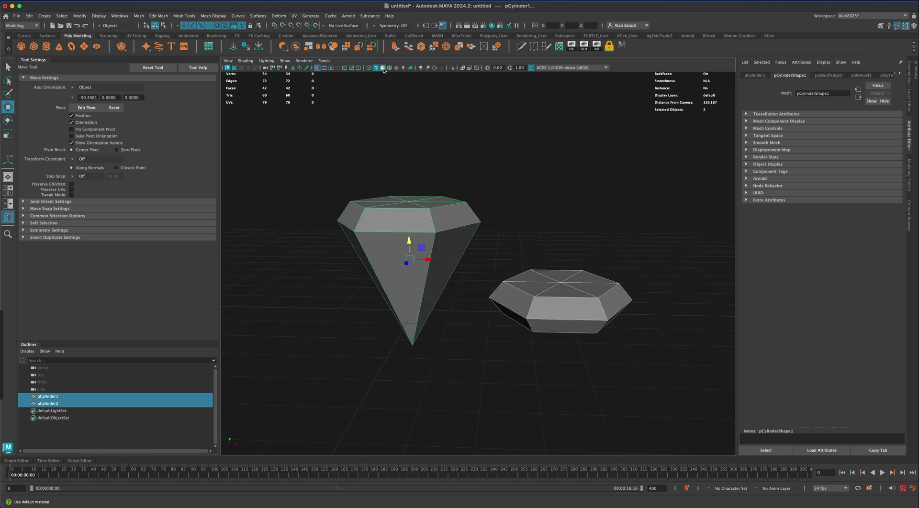
Zoom out and orbit around the grey shaded gems, then deselect them.
{"action": "left_click_drag", "start_coordinate": [390, 111], "coordinate": [496, 184], "text": "alt"}
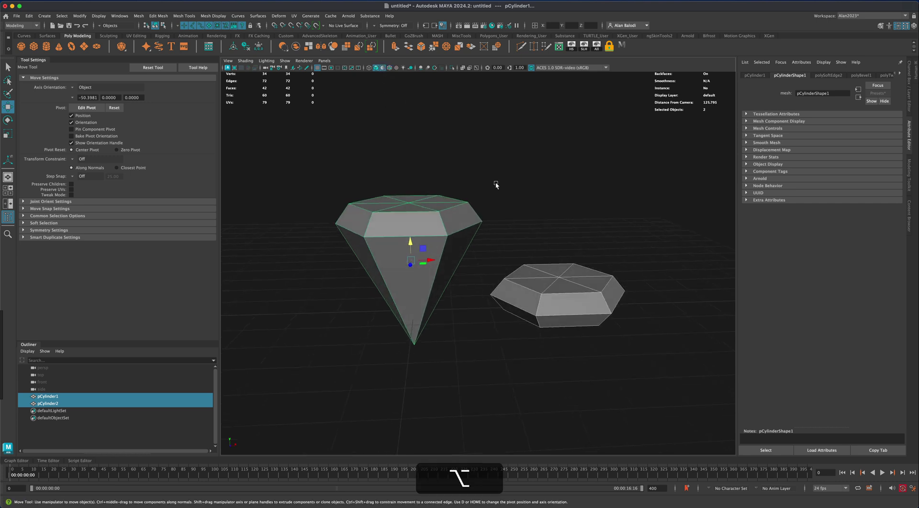
{"action": "left_click_drag", "start_coordinate": [469, 220], "coordinate": [433, 168], "text": "alt"}
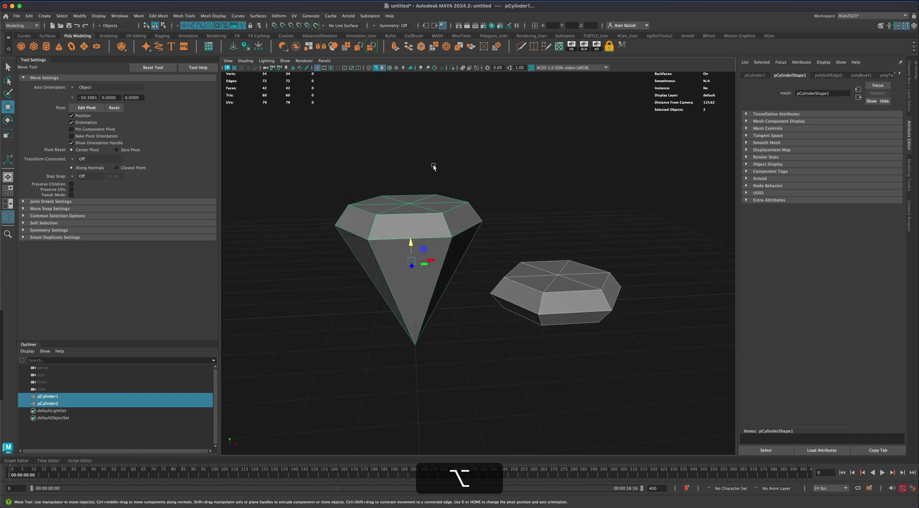
{"action": "scroll", "coordinate": [562, 210], "scroll_direction": "down", "scroll_amount": 2}
{"action": "scroll", "coordinate": [557, 208], "scroll_direction": "down", "scroll_amount": 2}
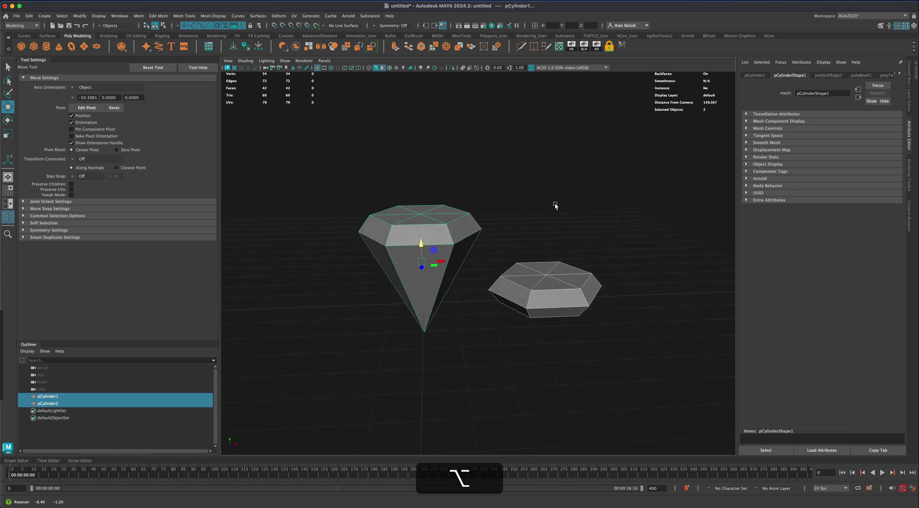
{"action": "left_click_drag", "start_coordinate": [548, 220], "coordinate": [511, 213], "text": "alt"}
{"action": "left_click", "coordinate": [498, 175]}
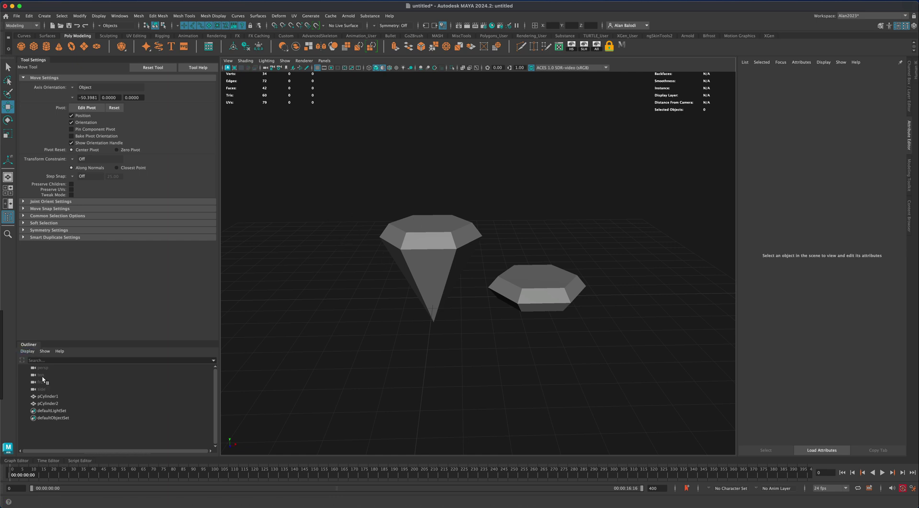
{"action": "left_click_drag", "start_coordinate": [369, 392], "coordinate": [402, 367], "text": "alt"}
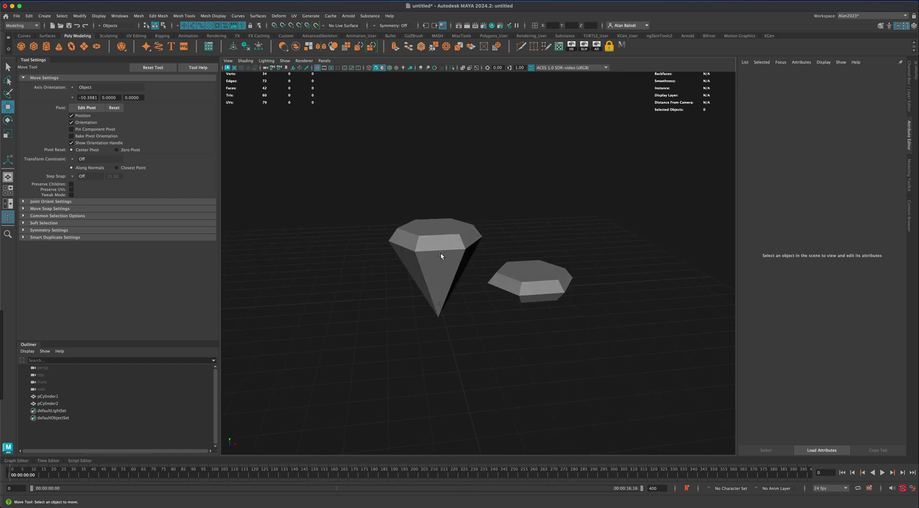
Add an Arnold skydome light and open Create Render Node for its Color map.
{"action": "left_click", "coordinate": [348, 16]}
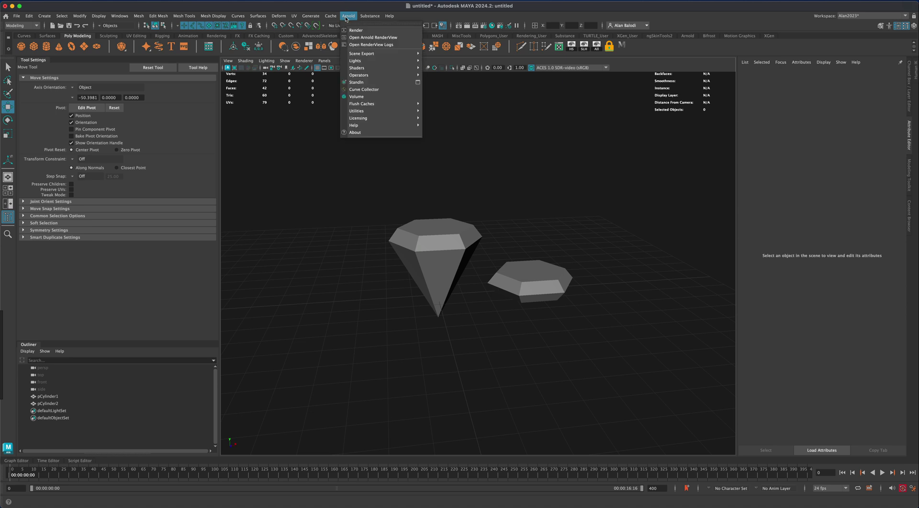
{"action": "mouse_move", "coordinate": [364, 61]}
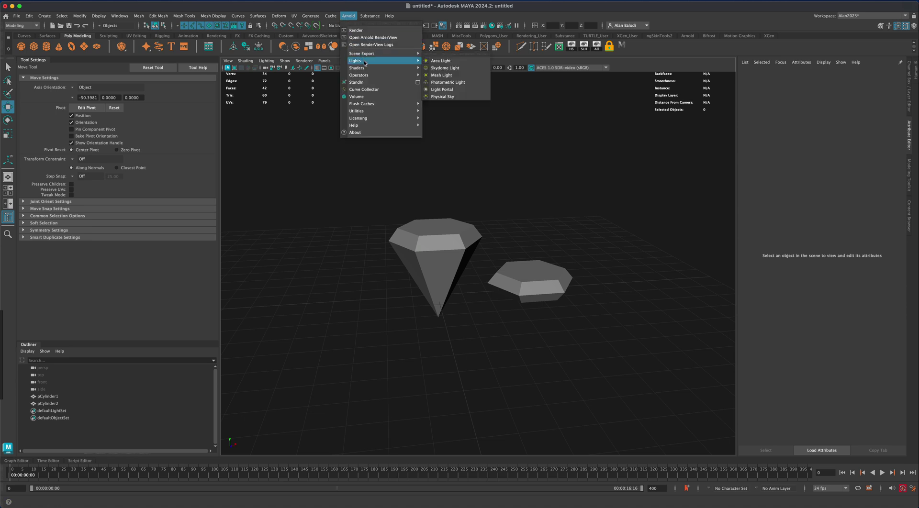
{"action": "left_click", "coordinate": [460, 68]}
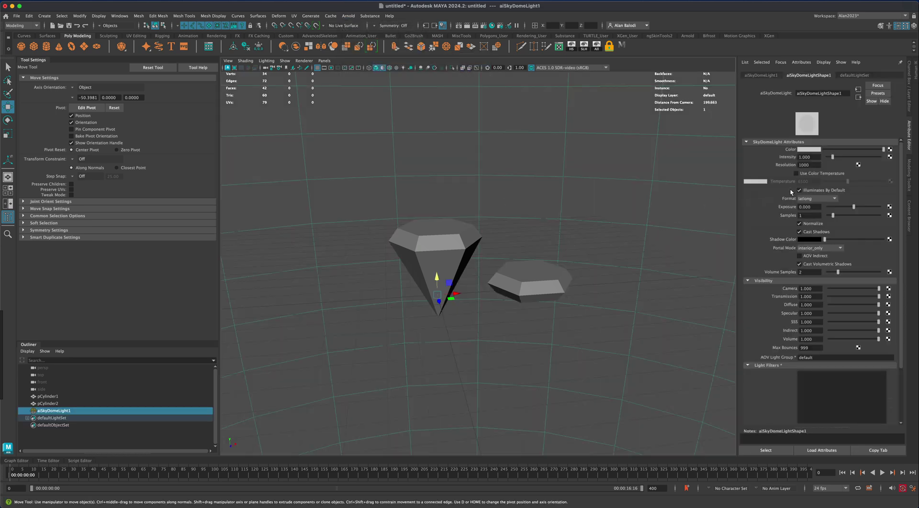
{"action": "left_click", "coordinate": [889, 150]}
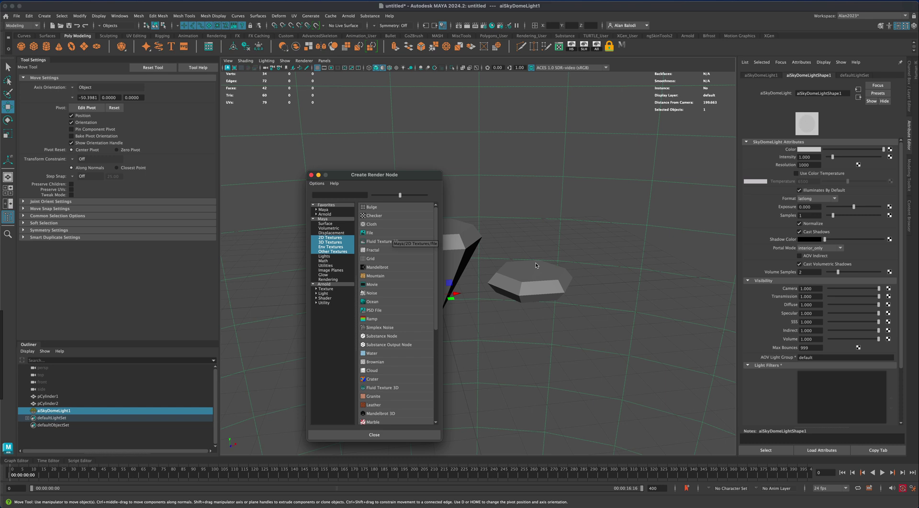
Drive the skydome colour with a File texture loading adams_place_bridge_4k.hdr.
{"action": "left_click", "coordinate": [389, 233]}
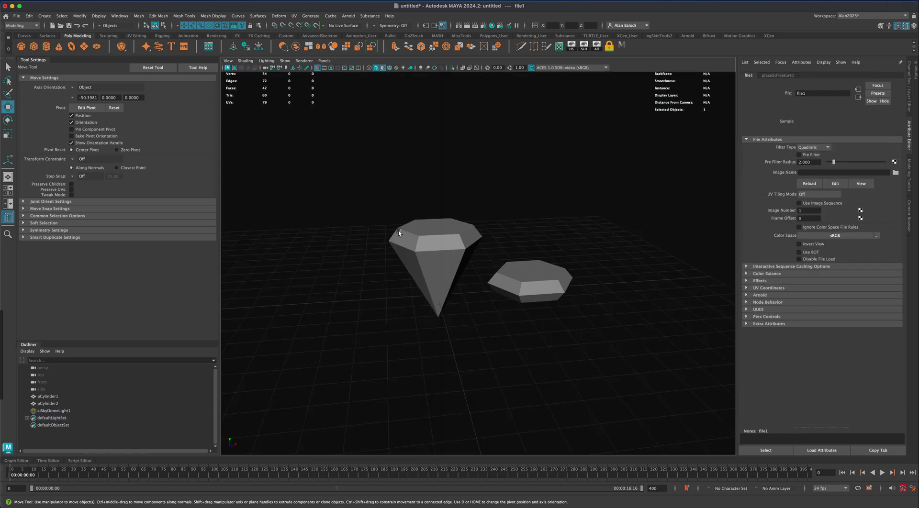
{"action": "left_click", "coordinate": [895, 173]}
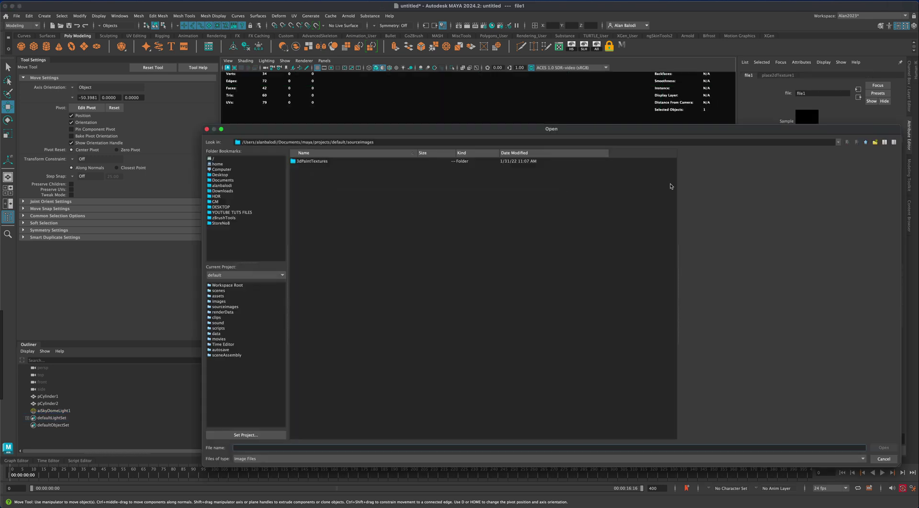
{"action": "left_click", "coordinate": [224, 198]}
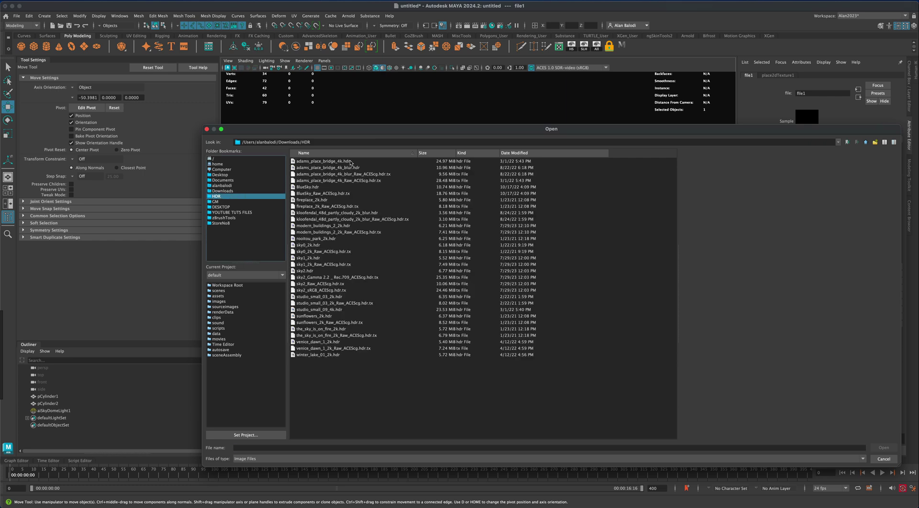
{"action": "left_click", "coordinate": [351, 161]}
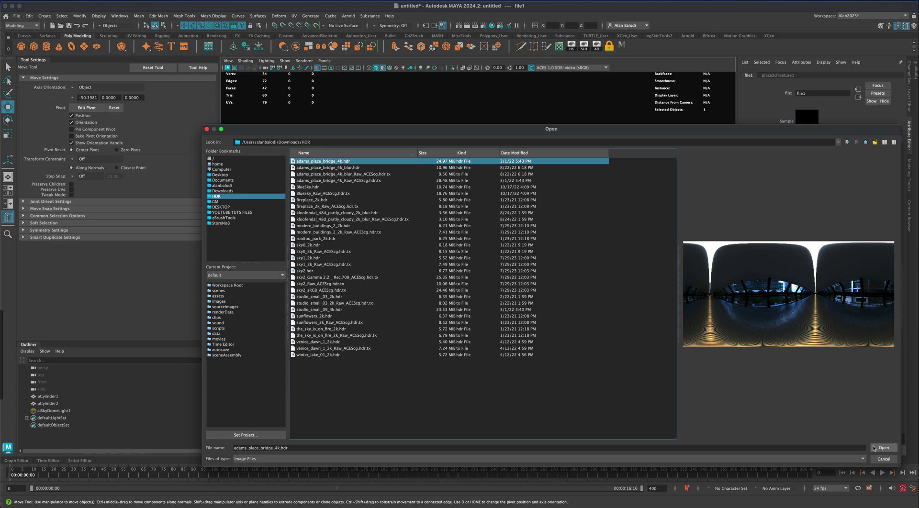
{"action": "left_click", "coordinate": [880, 448]}
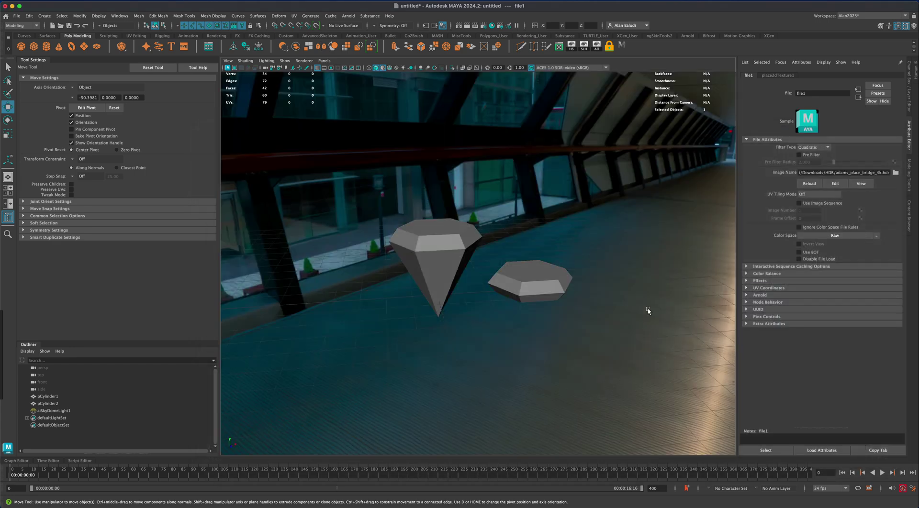
{"action": "left_click_drag", "start_coordinate": [532, 253], "coordinate": [555, 234], "text": "alt"}
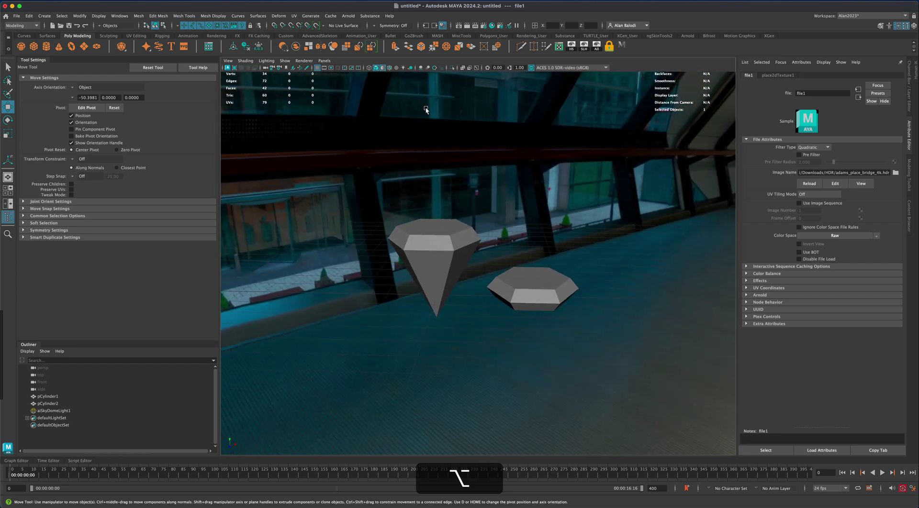
Use the 1k_Square preset at 700×700, then set Camera AA 4, Diffuse 4, Specular 3.
{"action": "left_click", "coordinate": [485, 25]}
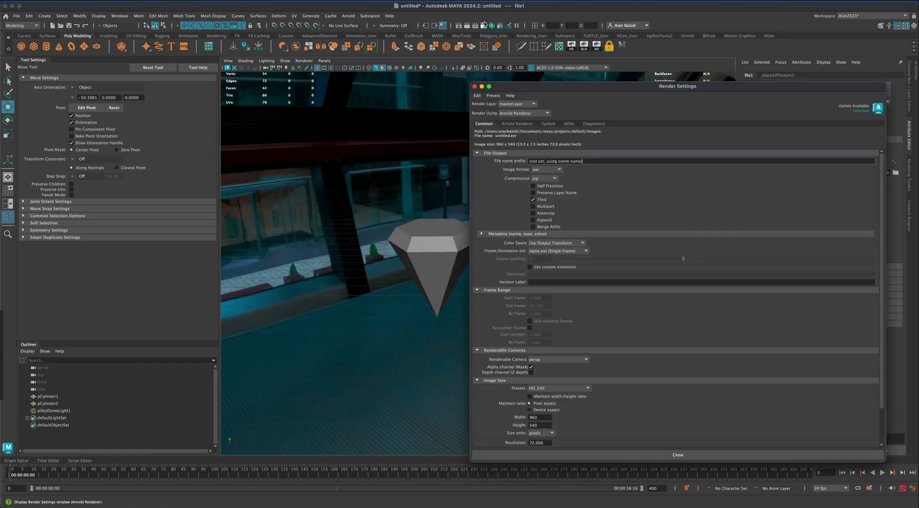
{"action": "left_click", "coordinate": [588, 389]}
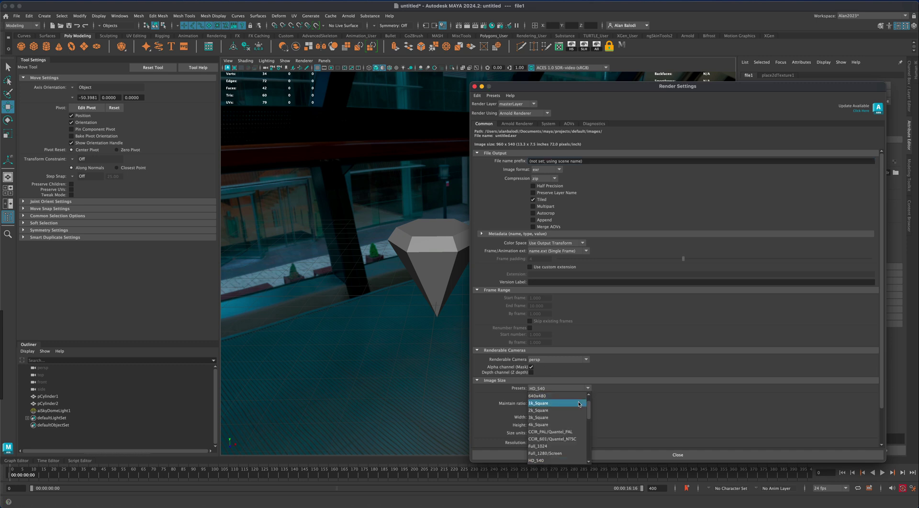
{"action": "left_click", "coordinate": [579, 405]}
{"action": "left_click_drag", "start_coordinate": [542, 420], "coordinate": [514, 417]}
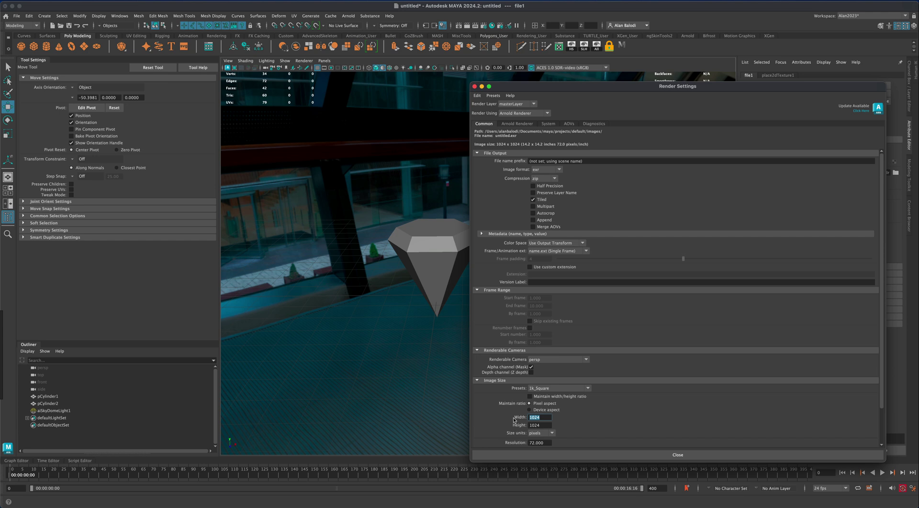
{"action": "type", "text": "700"}
{"action": "key", "text": "Tab"}
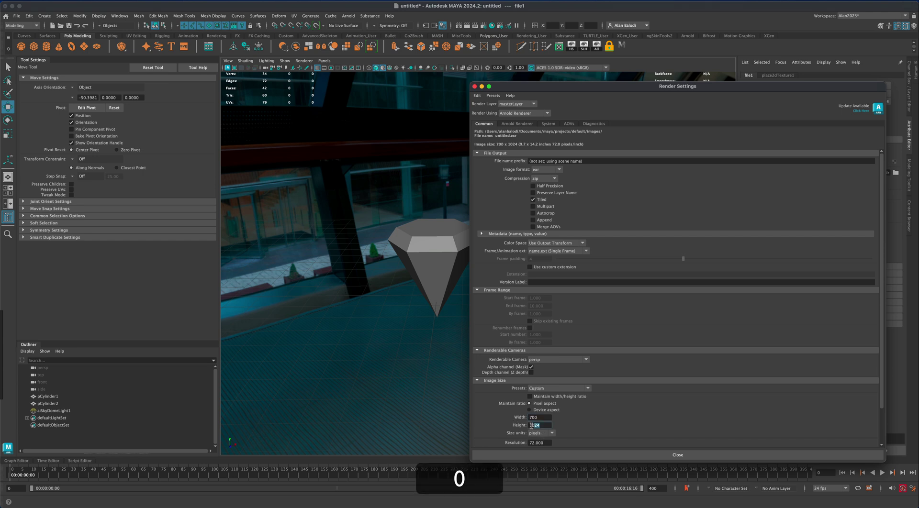
{"action": "type", "text": "700"}
{"action": "left_click", "coordinate": [539, 420]}
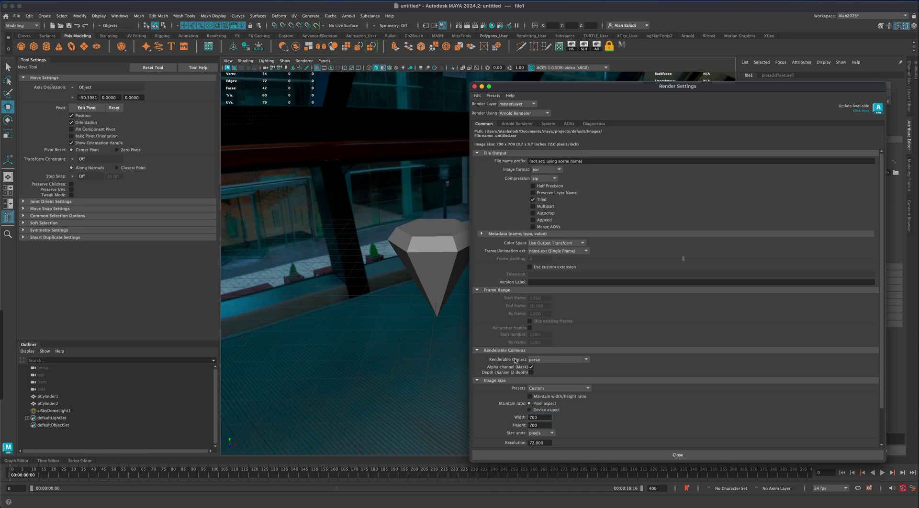
{"action": "left_click", "coordinate": [517, 126]}
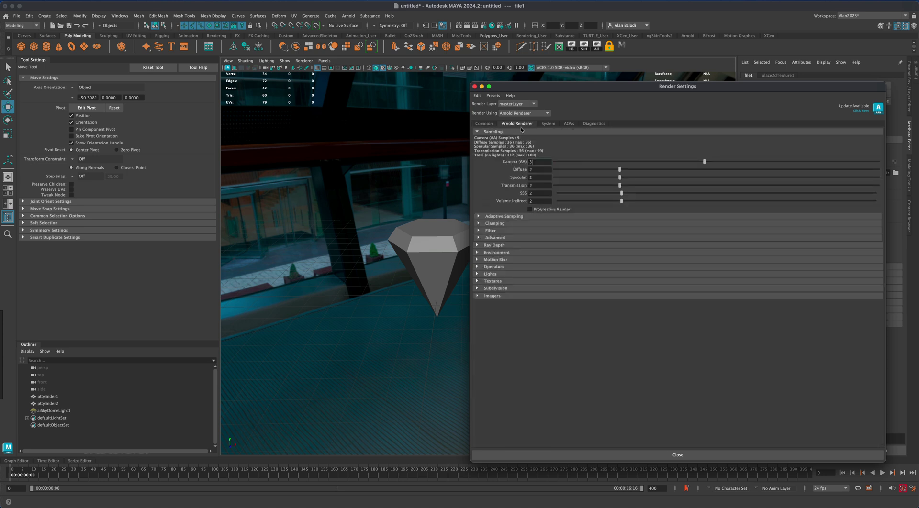
{"action": "left_click_drag", "start_coordinate": [620, 170], "coordinate": [659, 172]}
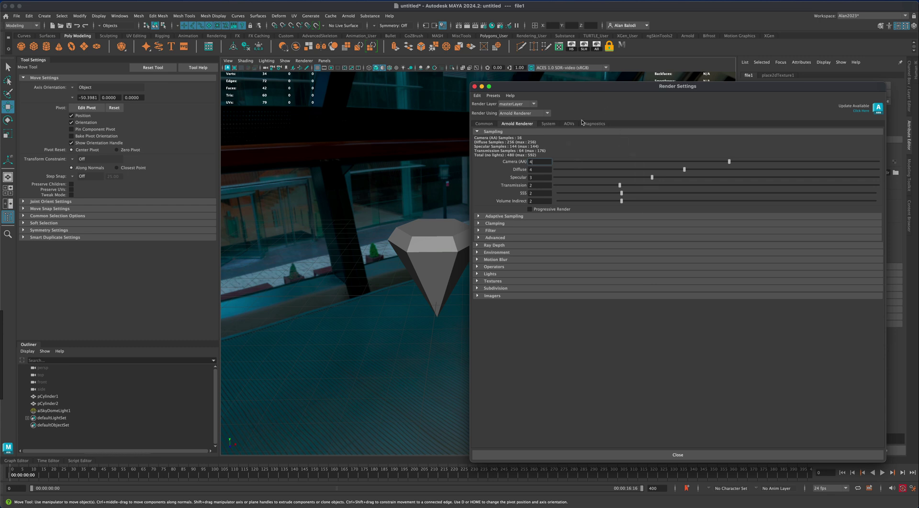
Set aiSkyDomeLight1's Samples and Volume Samples both to 4.
{"action": "left_click", "coordinate": [588, 455]}
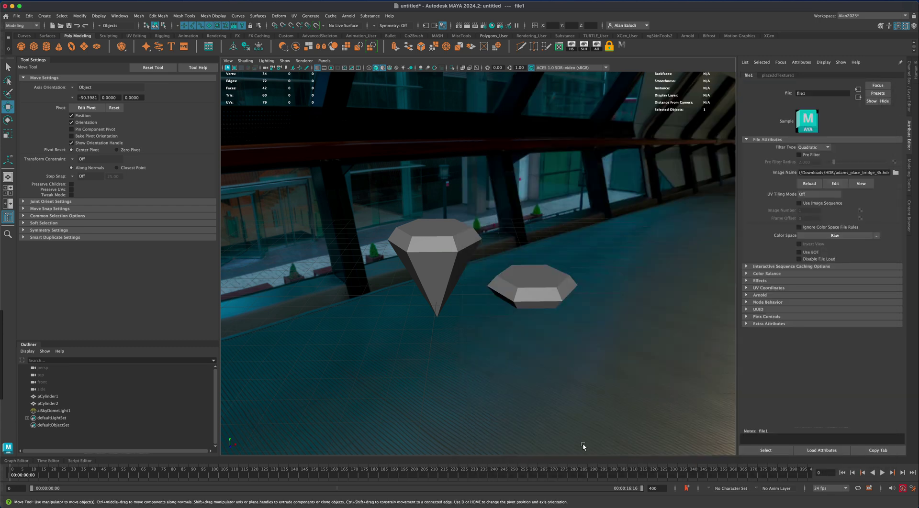
{"action": "left_click", "coordinate": [51, 412]}
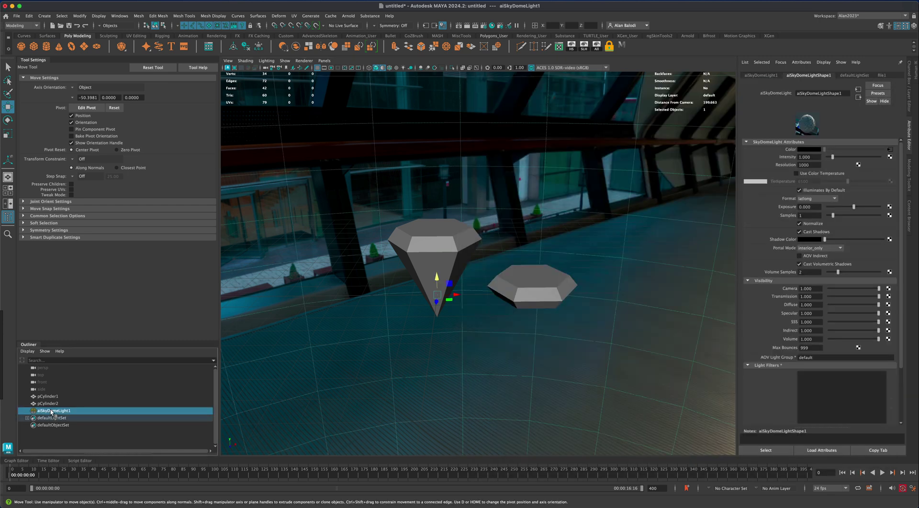
{"action": "left_click", "coordinate": [798, 272]}
{"action": "type", "text": "4"}
{"action": "left_click", "coordinate": [808, 216]}
{"action": "type", "text": "4"}
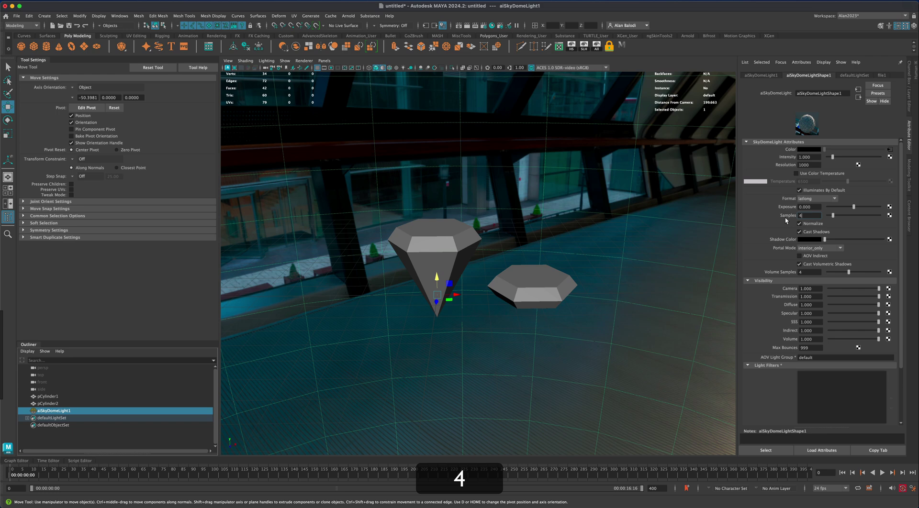
{"action": "key", "text": "Return"}
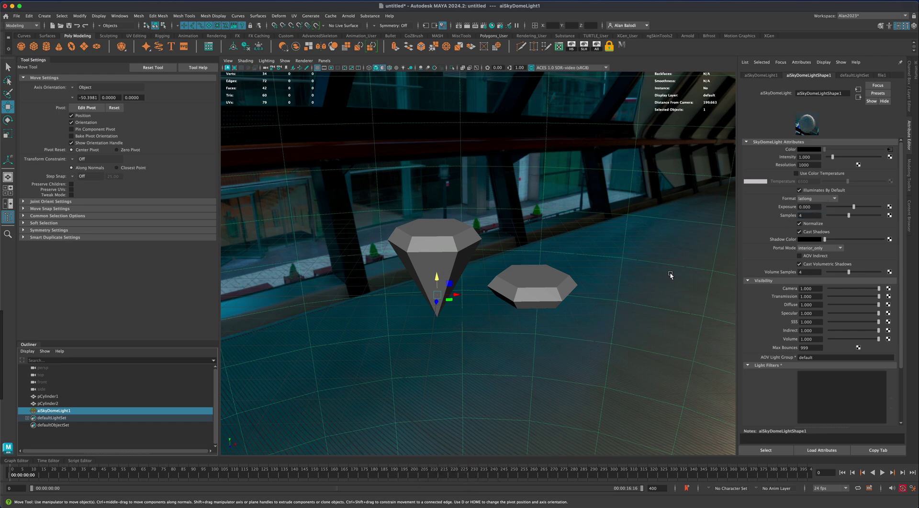
Start an interactive Arnold RenderView render and tumble the camera down the corridor.
{"action": "left_click", "coordinate": [348, 15]}
{"action": "left_click", "coordinate": [357, 30]}
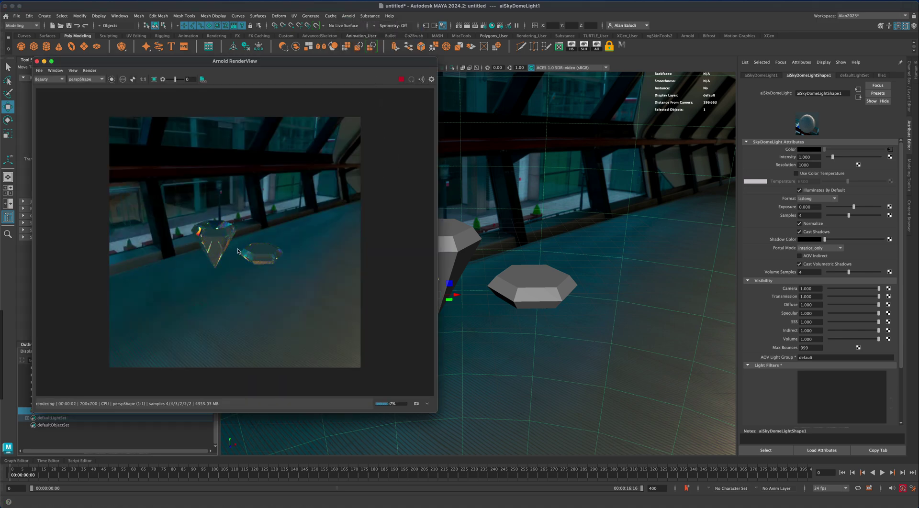
{"action": "left_click_drag", "start_coordinate": [264, 60], "coordinate": [325, 66]}
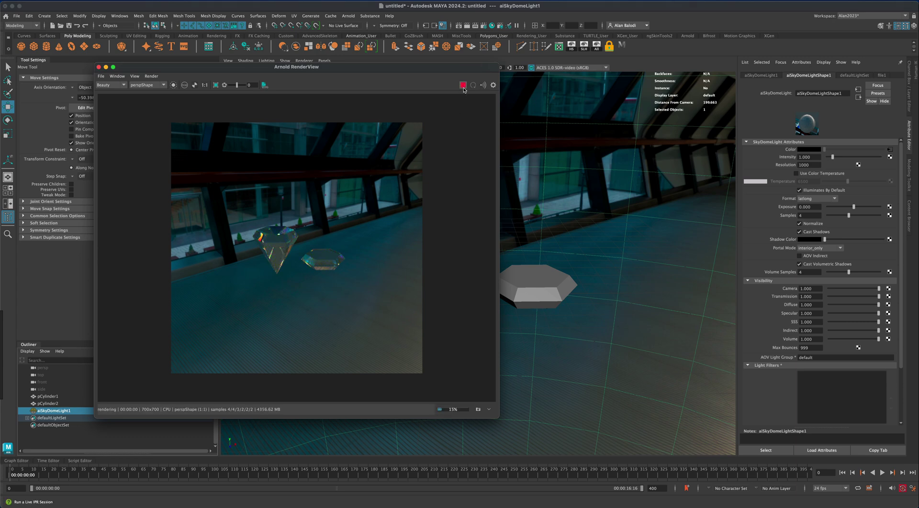
{"action": "left_click_drag", "start_coordinate": [541, 249], "coordinate": [599, 254], "text": "alt"}
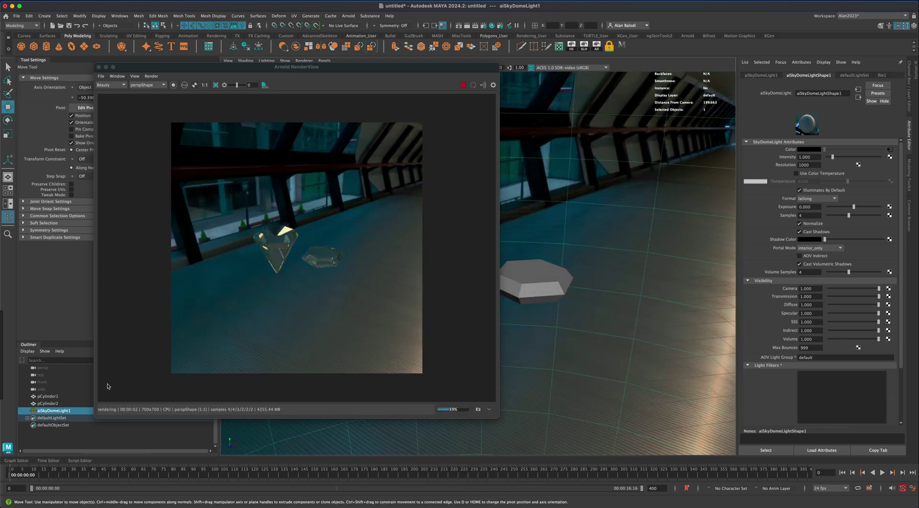
{"action": "left_click", "coordinate": [57, 412]}
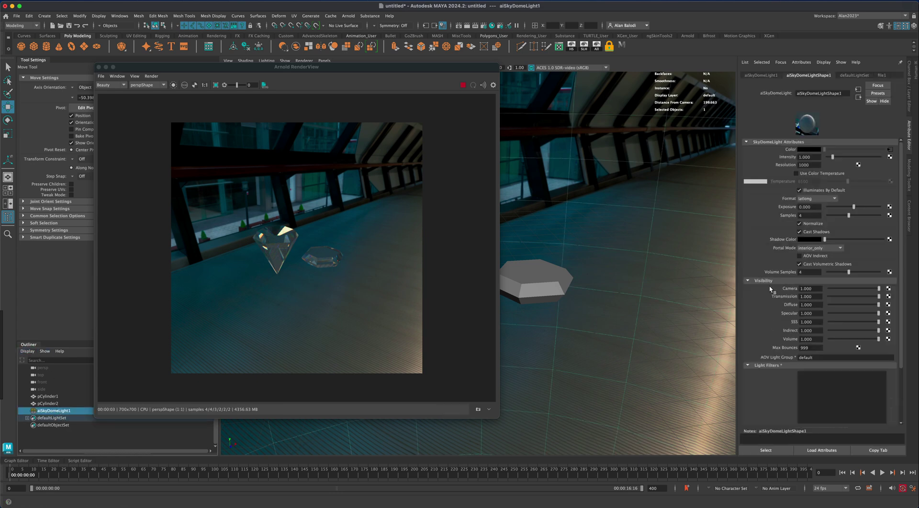
Set the skydome's Camera visibility to 0 and tumble to a new diamond angle.
{"action": "left_click_drag", "start_coordinate": [879, 289], "coordinate": [820, 293]}
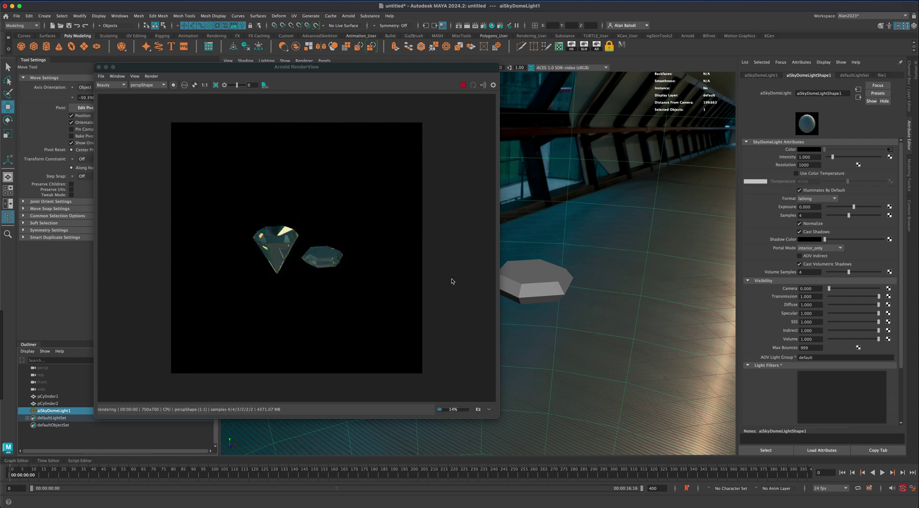
{"action": "left_click_drag", "start_coordinate": [610, 329], "coordinate": [778, 331], "text": "alt"}
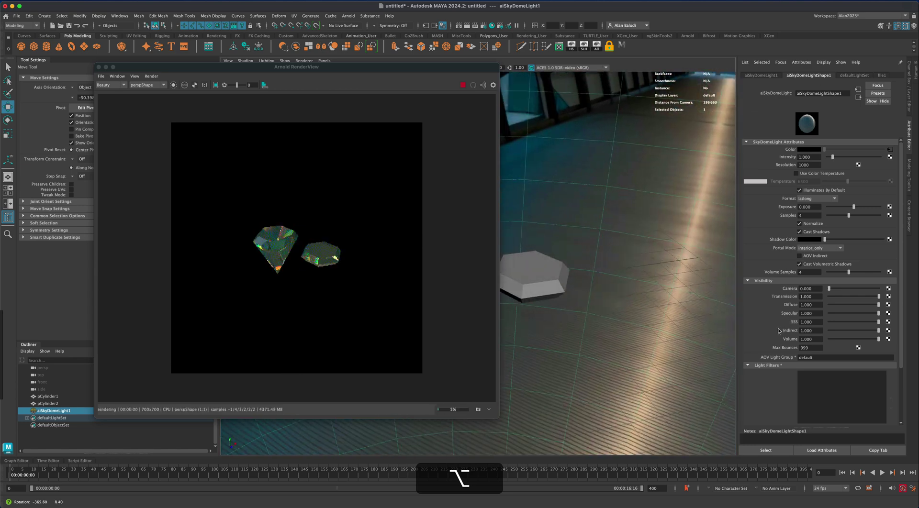
{"action": "mouse_move", "coordinate": [602, 338]}
{"action": "left_mouse_down", "text": "alt"}
{"action": "mouse_move", "coordinate": [589, 349]}
{"action": "mouse_move", "coordinate": [589, 333]}
{"action": "left_mouse_up", "text": "alt"}
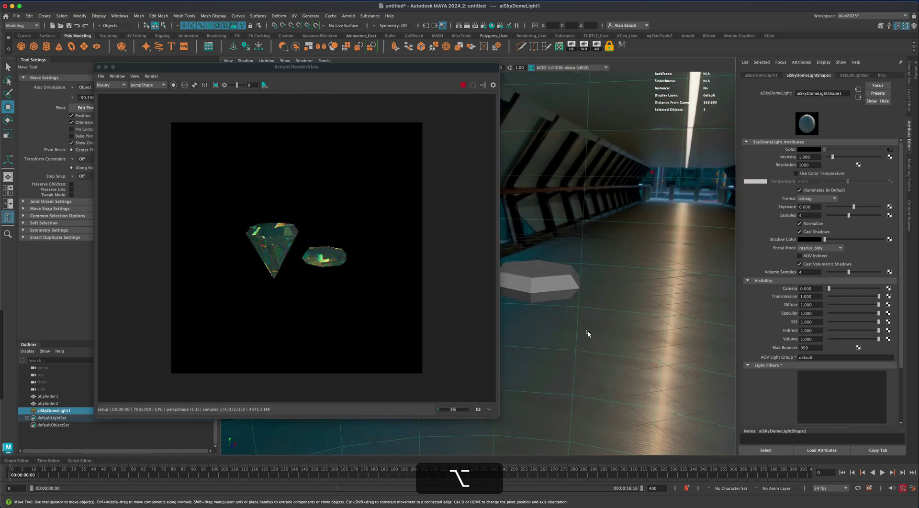
{"action": "left_click_drag", "start_coordinate": [546, 281], "coordinate": [532, 295], "text": "alt"}
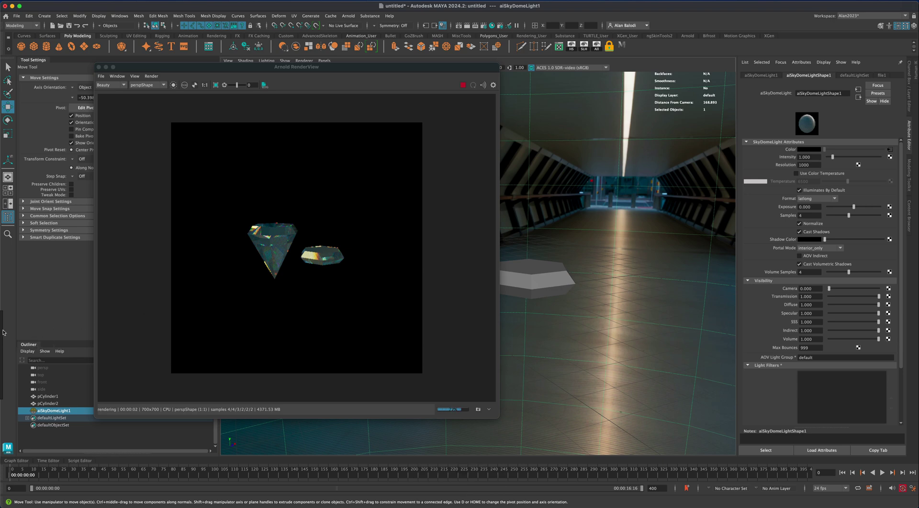
{"action": "left_click_drag", "start_coordinate": [603, 308], "coordinate": [509, 239], "text": "alt"}
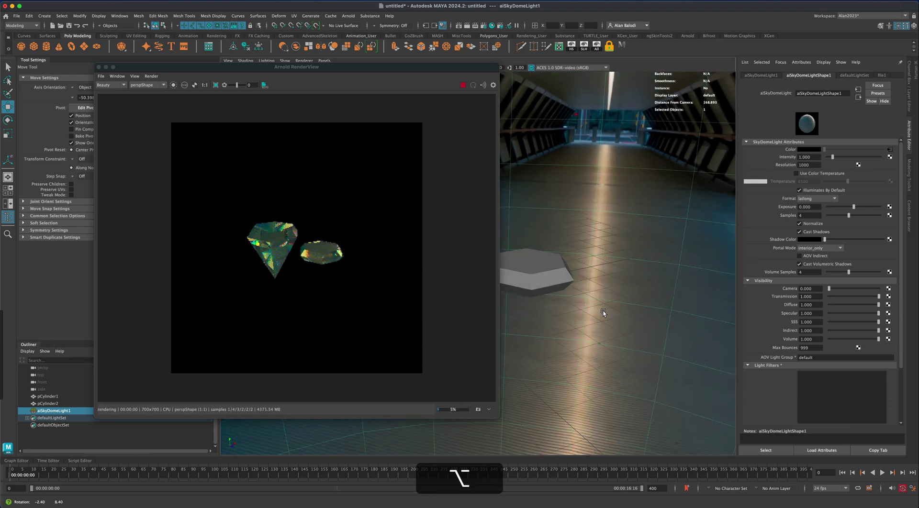
{"action": "left_click_drag", "start_coordinate": [559, 289], "coordinate": [602, 314], "text": "alt"}
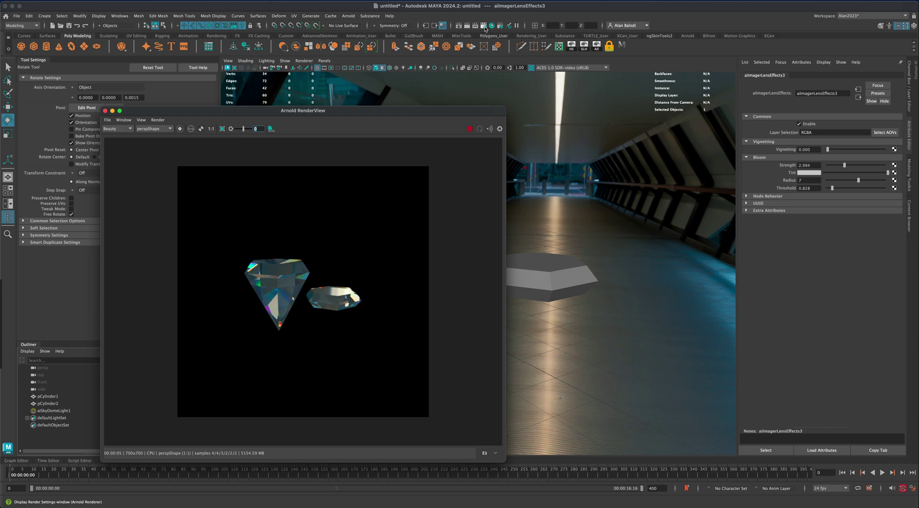
Add a Color Curves imager from the Render Settings Imagers section.
{"action": "left_click", "coordinate": [484, 27]}
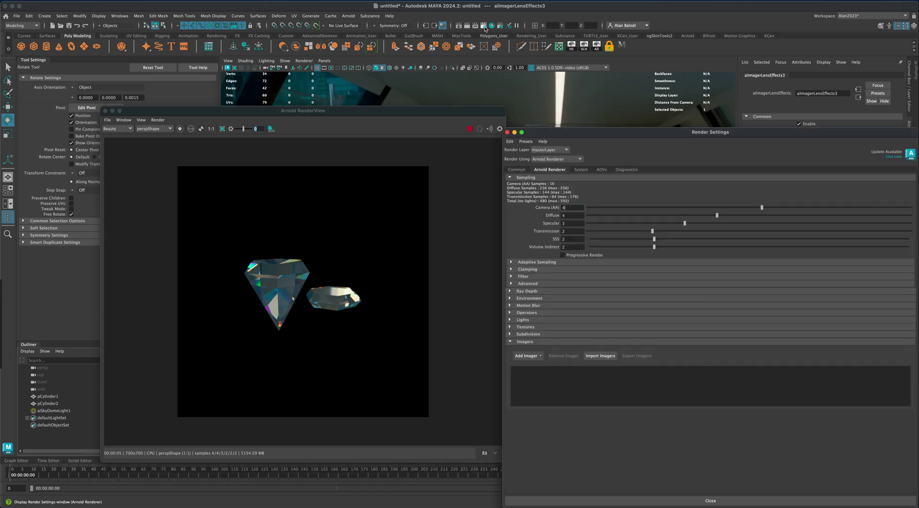
{"action": "left_click", "coordinate": [524, 342]}
{"action": "left_click", "coordinate": [525, 342]}
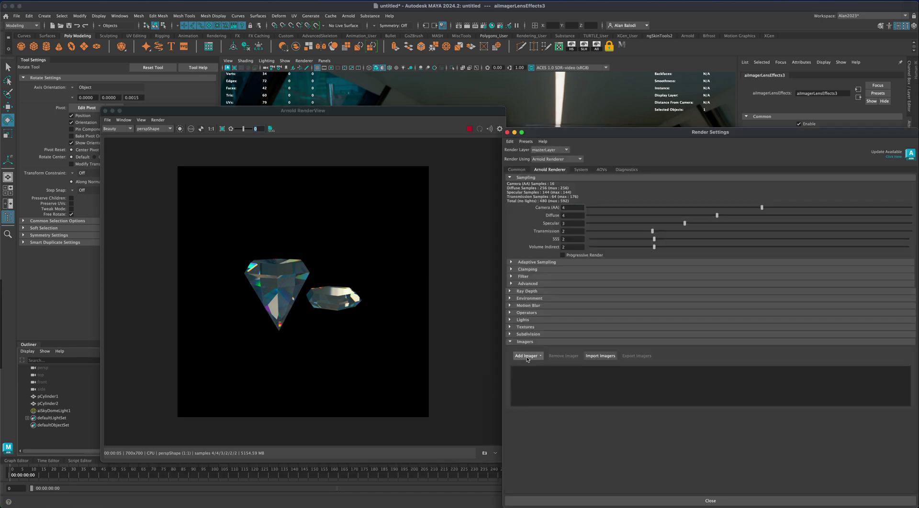
{"action": "left_click", "coordinate": [527, 356]}
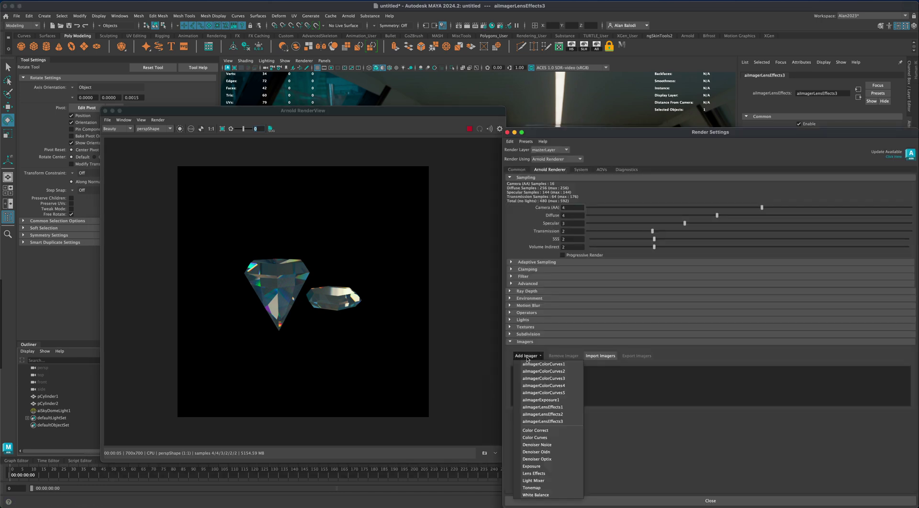
{"action": "left_click", "coordinate": [549, 439]}
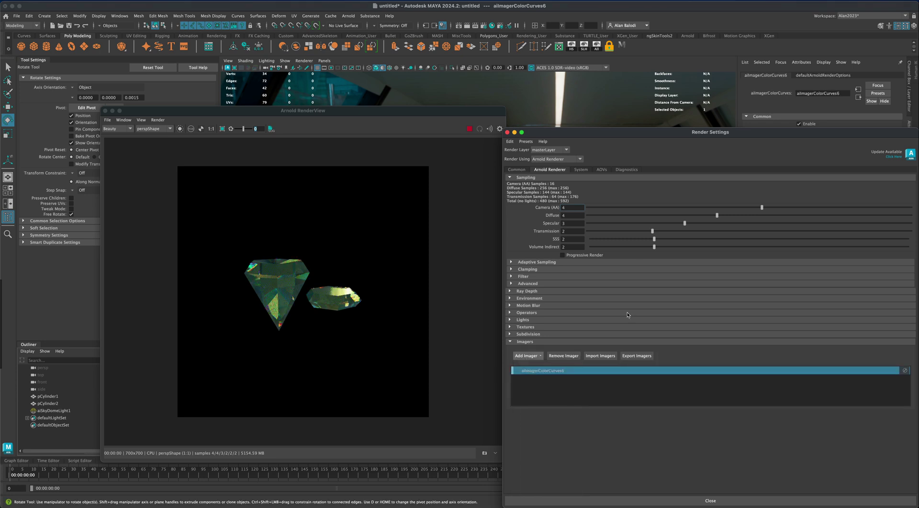
{"action": "left_click_drag", "start_coordinate": [647, 137], "coordinate": [647, 327]}
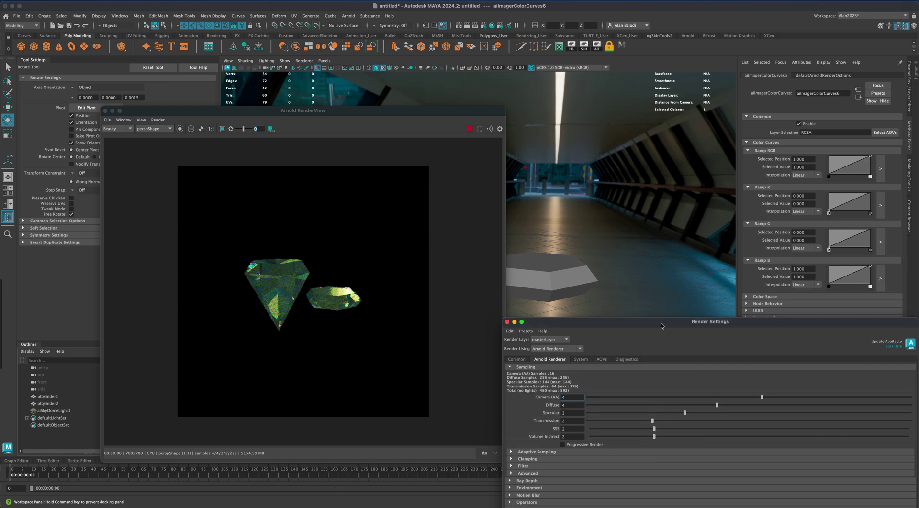
Reshape the curves: RGB point 0.843/0.560, blue point 0.513/0.600, red midpoint removed.
{"action": "left_click", "coordinate": [853, 167]}
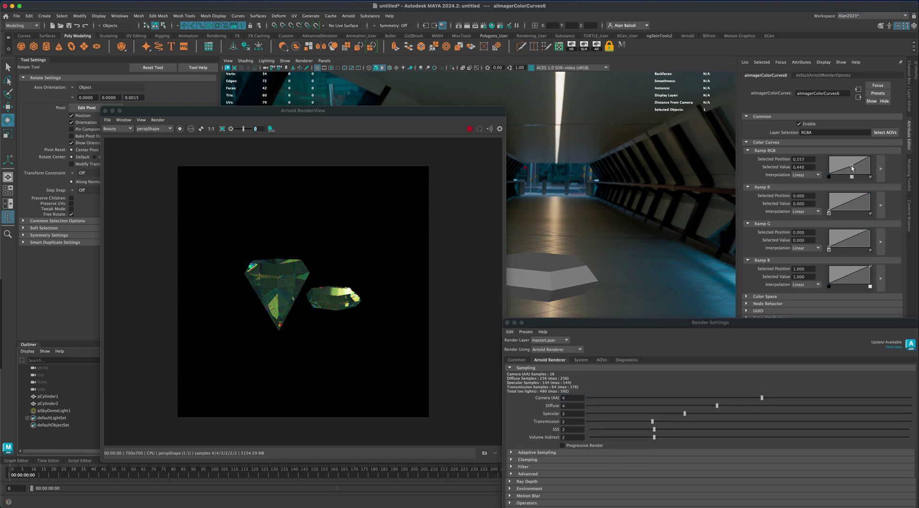
{"action": "left_click", "coordinate": [862, 160]}
{"action": "left_click_drag", "start_coordinate": [862, 159], "coordinate": [864, 166]}
{"action": "left_click_drag", "start_coordinate": [851, 277], "coordinate": [853, 280]}
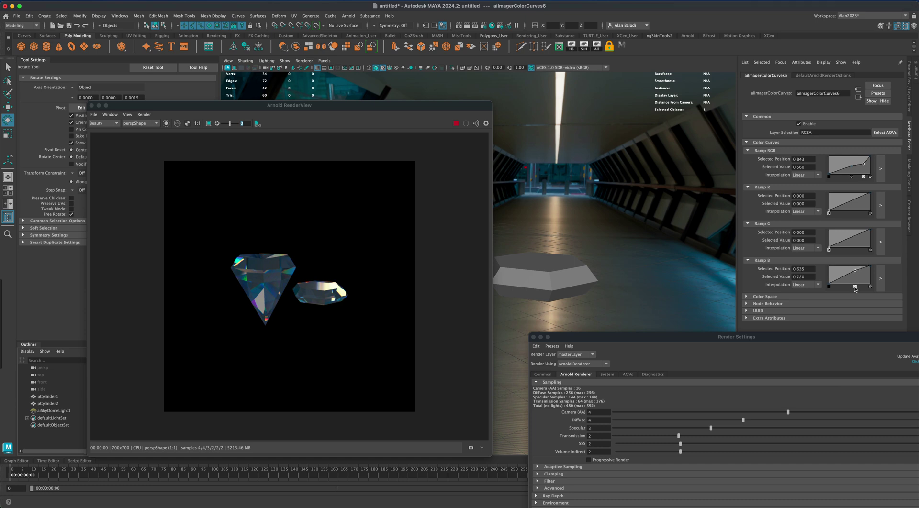
{"action": "left_click", "coordinate": [856, 286]}
{"action": "left_click_drag", "start_coordinate": [850, 279], "coordinate": [851, 275]}
{"action": "left_click", "coordinate": [850, 214]}
{"action": "left_click_drag", "start_coordinate": [661, 338], "coordinate": [625, 201]}
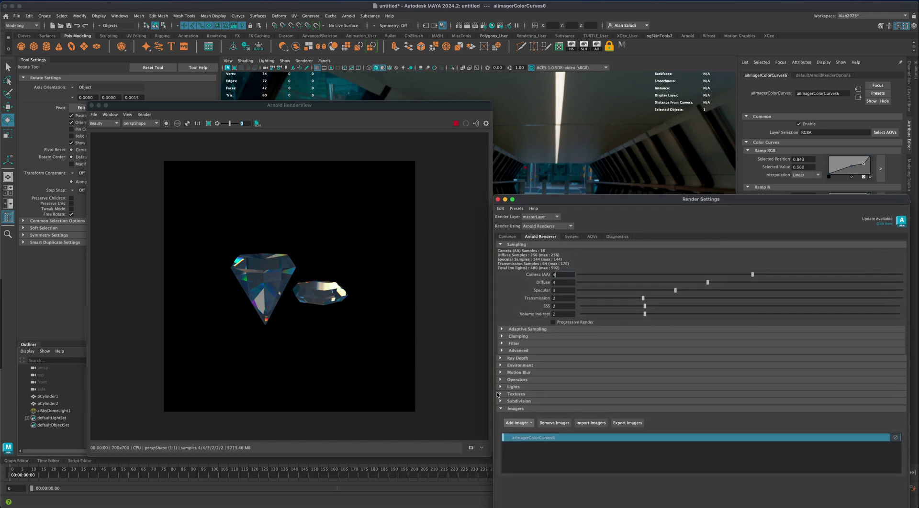
Add a Lens Effects imager with bloom strength 0.253 and threshold 0.
{"action": "left_click", "coordinate": [523, 424]}
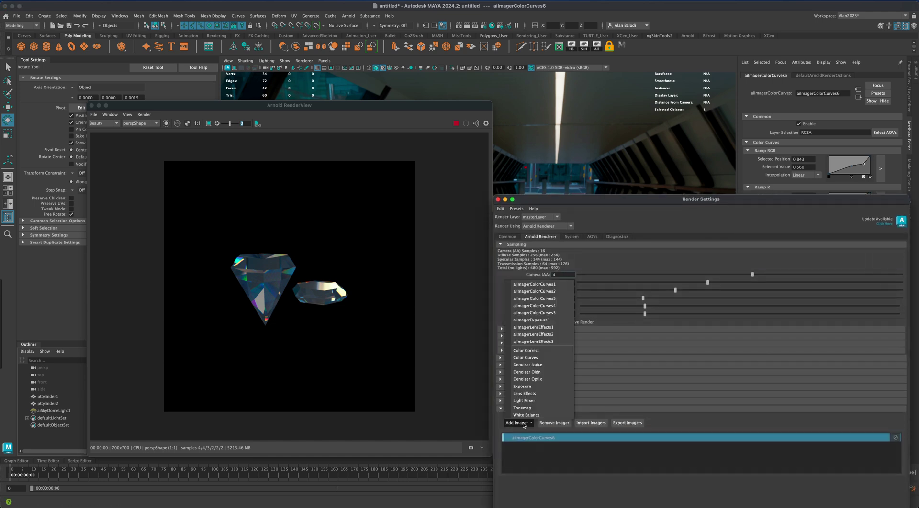
{"action": "left_click", "coordinate": [542, 395]}
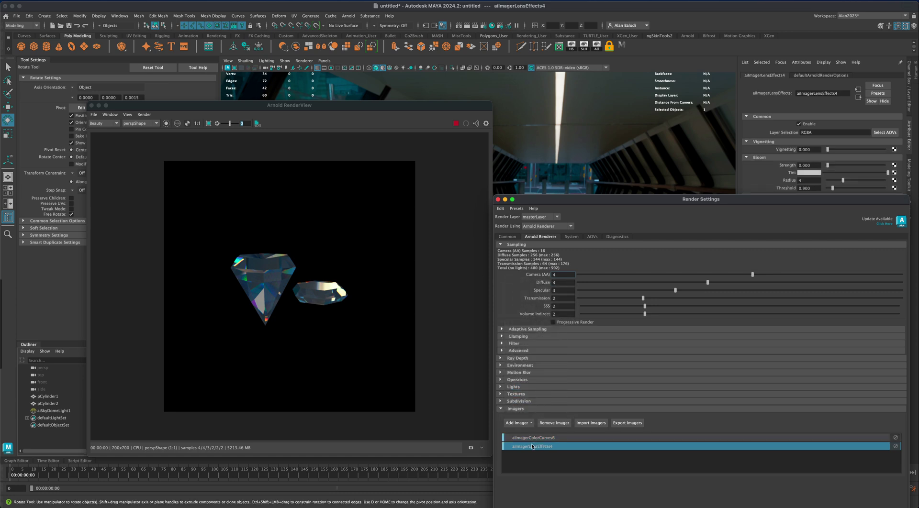
{"action": "left_click_drag", "start_coordinate": [628, 203], "coordinate": [602, 320]}
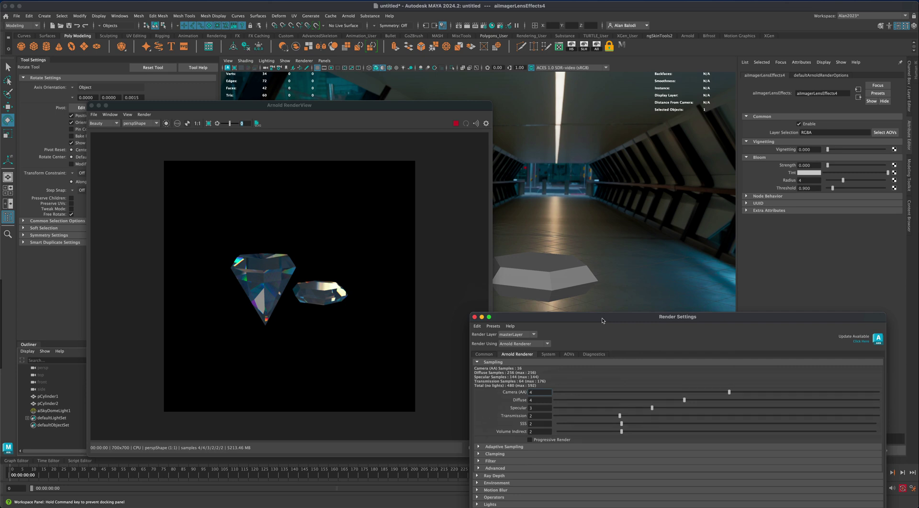
{"action": "left_click_drag", "start_coordinate": [828, 166], "coordinate": [887, 195]}
{"action": "left_click_drag", "start_coordinate": [823, 193], "coordinate": [801, 192]}
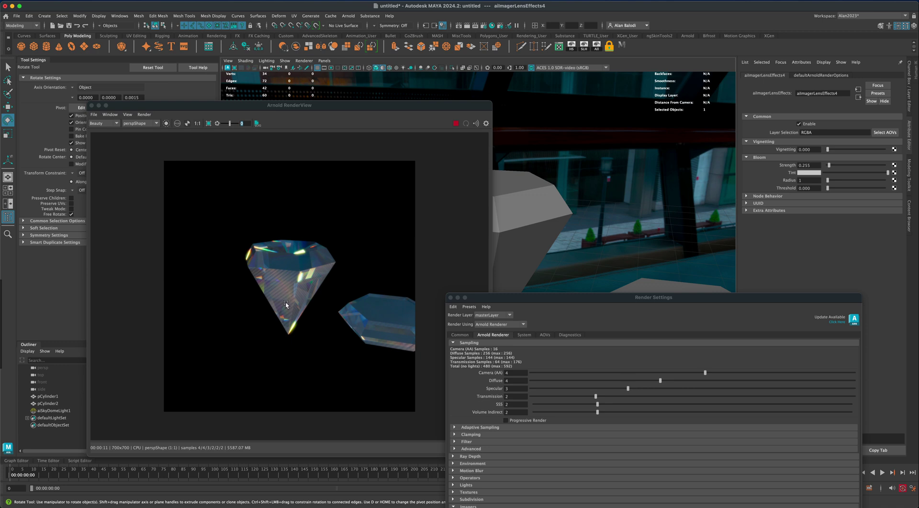
Disconnect the HDRI from the skydome Color, set it white, and plug in Simplex Noise.
{"action": "left_click", "coordinate": [53, 410]}
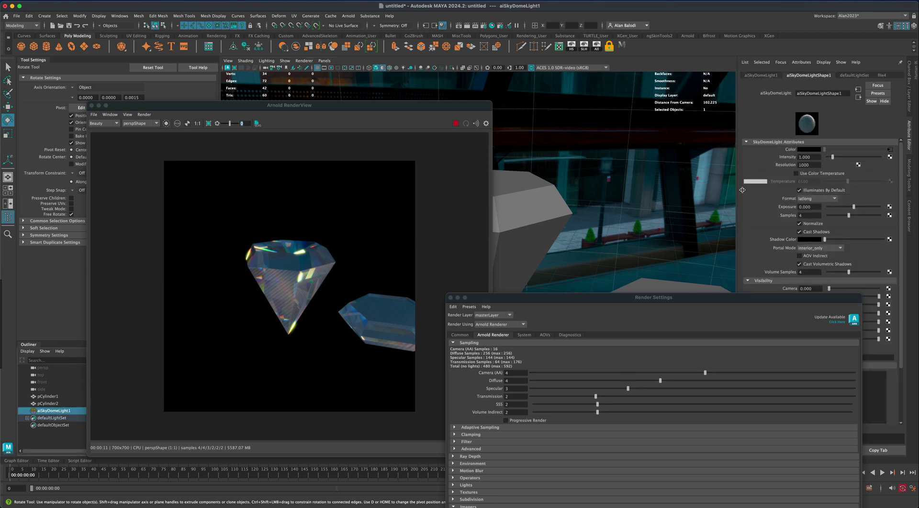
{"action": "right_click", "coordinate": [795, 150]}
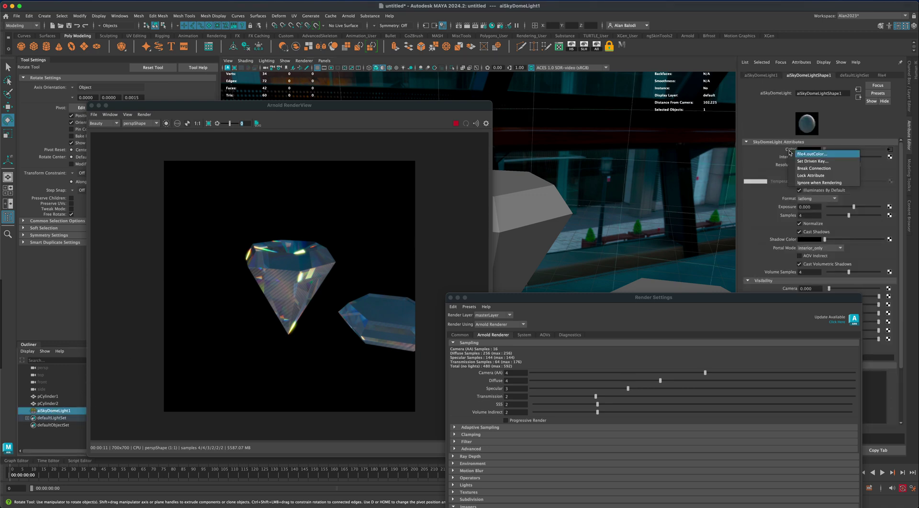
{"action": "left_click", "coordinate": [814, 168]}
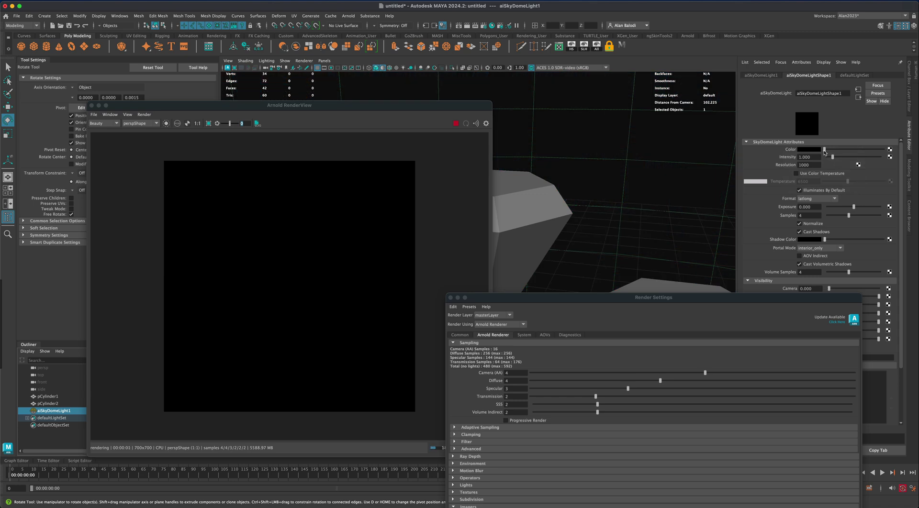
{"action": "left_click_drag", "start_coordinate": [824, 151], "coordinate": [894, 153]}
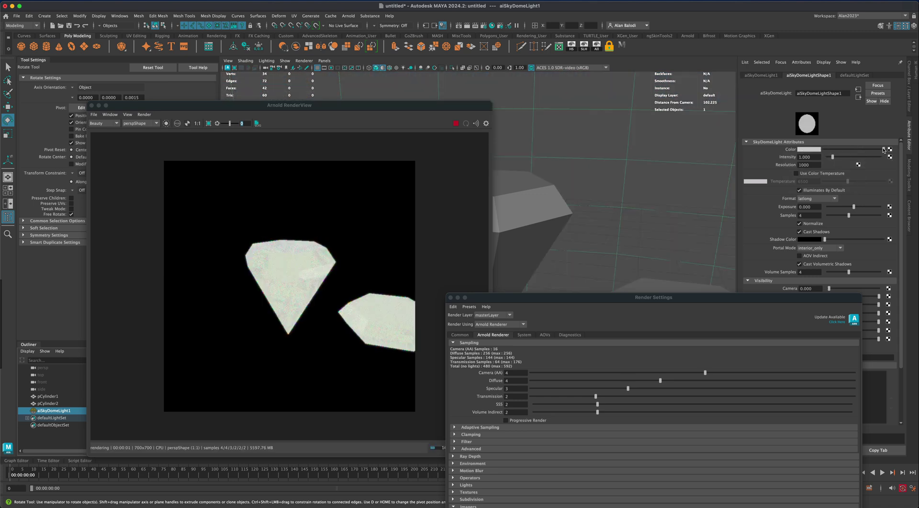
{"action": "left_click", "coordinate": [890, 149]}
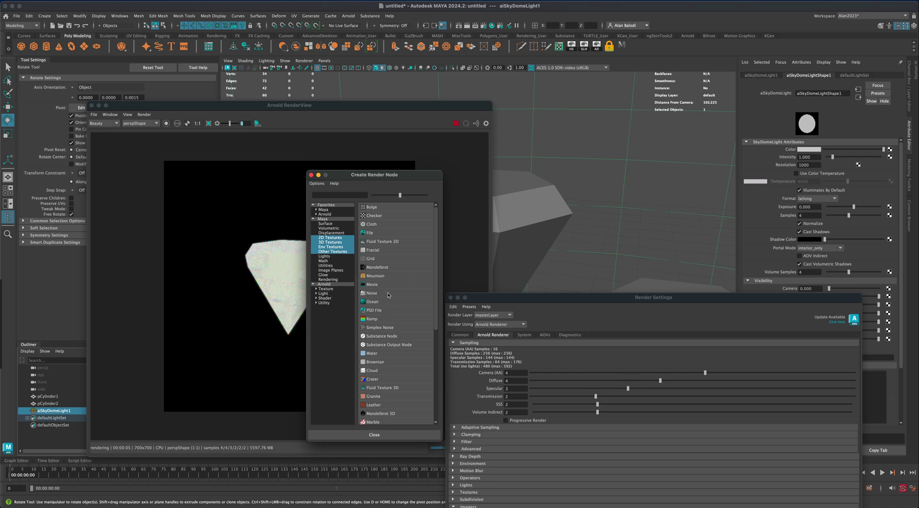
{"action": "left_click", "coordinate": [395, 327]}
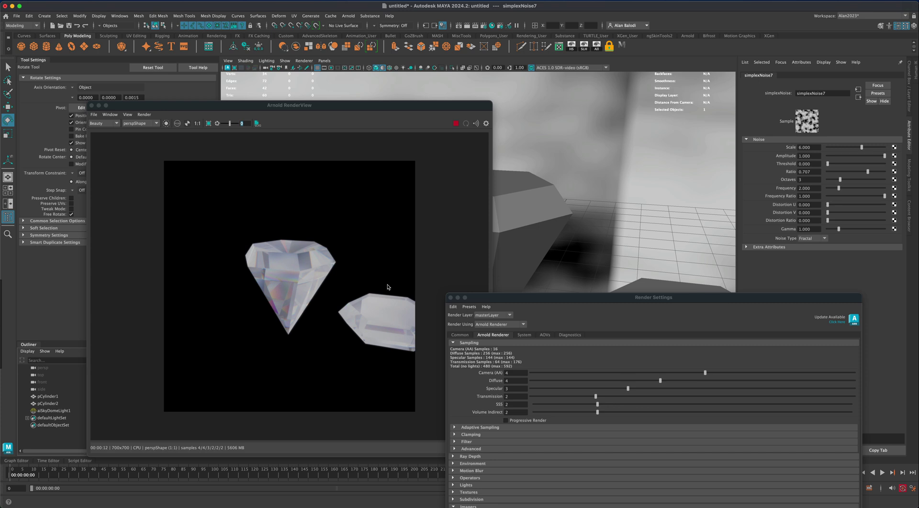
Rebuild the Color Curves RGB ramp with new low and upper points for more contrast.
{"action": "left_click_drag", "start_coordinate": [553, 297], "coordinate": [540, 184]}
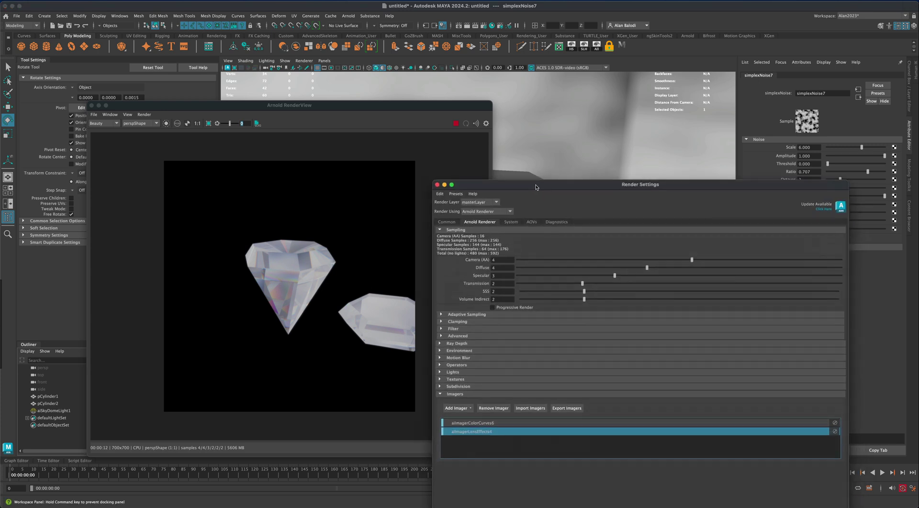
{"action": "left_click", "coordinate": [497, 423]}
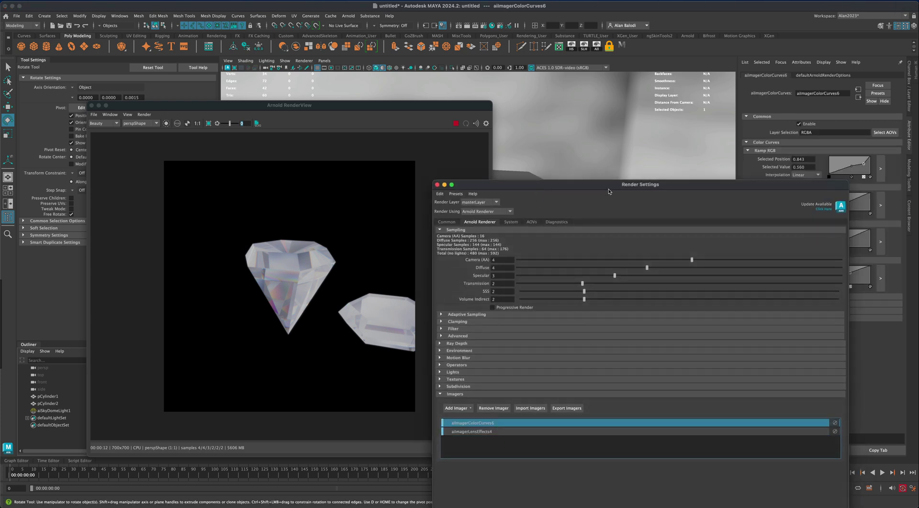
{"action": "left_click_drag", "start_coordinate": [608, 186], "coordinate": [617, 329]}
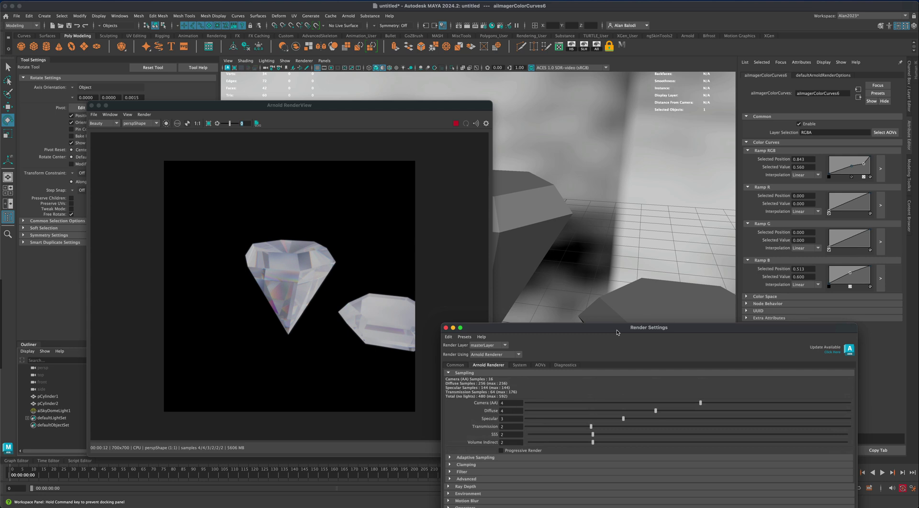
{"action": "left_click", "coordinate": [852, 178]}
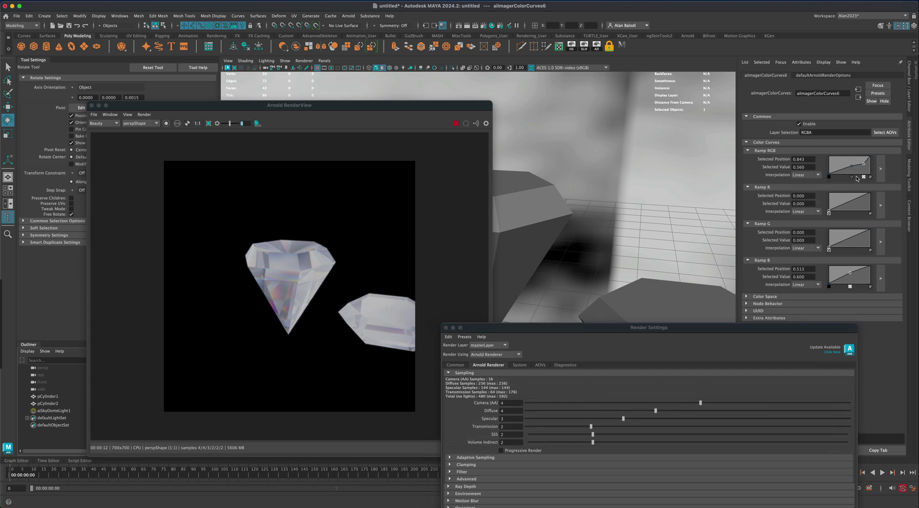
{"action": "left_click", "coordinate": [863, 177]}
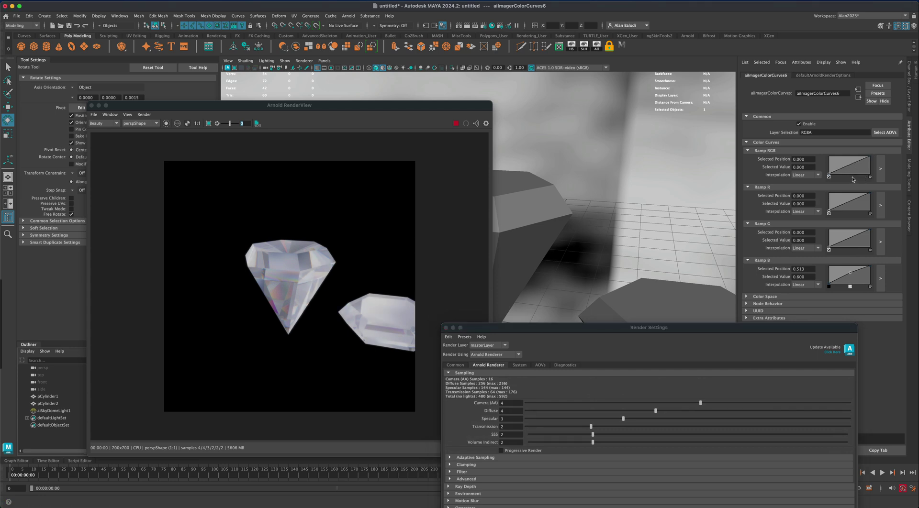
{"action": "left_click", "coordinate": [852, 172]}
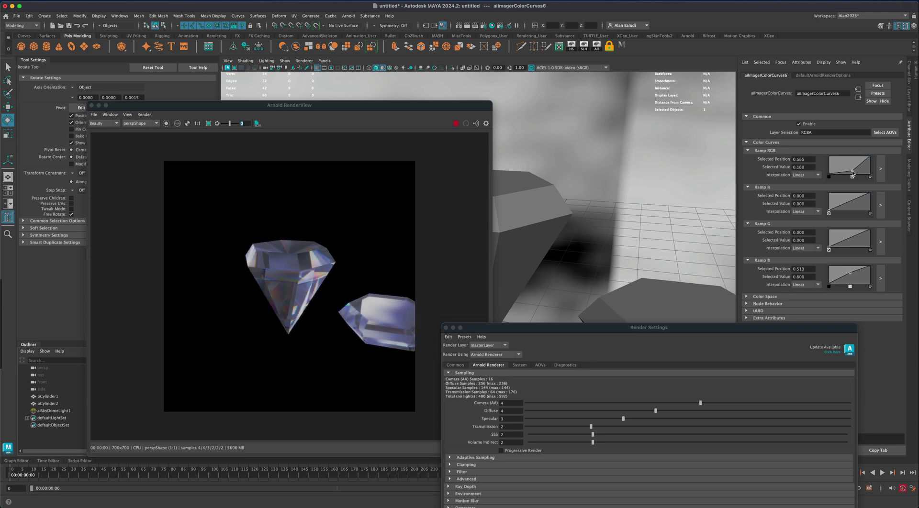
{"action": "left_click_drag", "start_coordinate": [852, 172], "coordinate": [851, 175]}
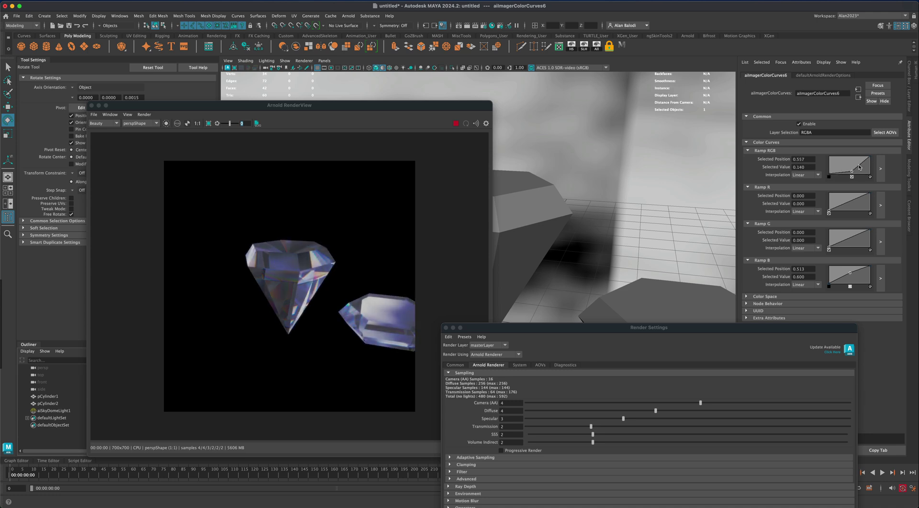
{"action": "left_click", "coordinate": [860, 163]}
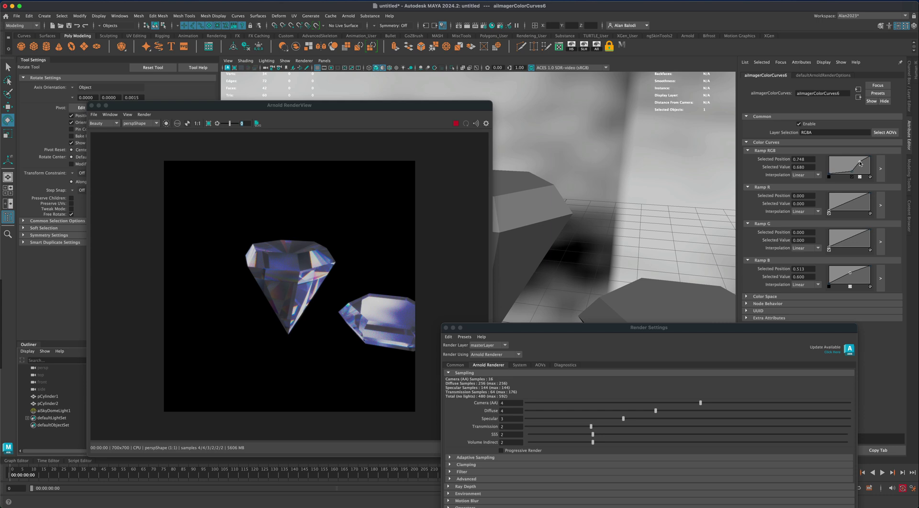
{"action": "left_click_drag", "start_coordinate": [853, 173], "coordinate": [851, 171]}
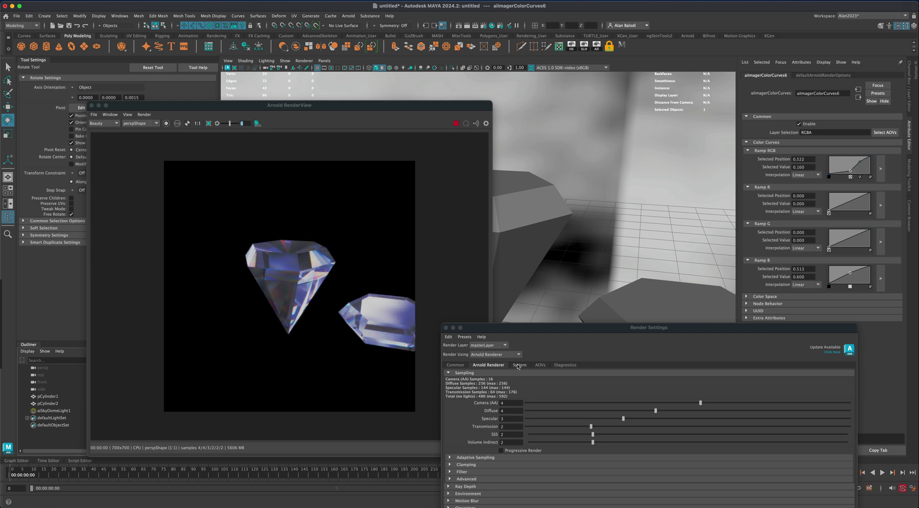
{"action": "left_click_drag", "start_coordinate": [524, 331], "coordinate": [523, 184]}
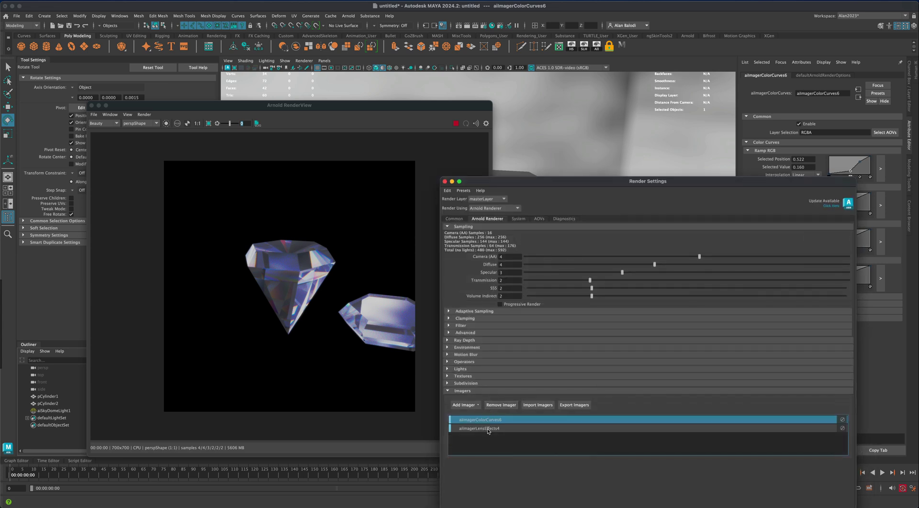
Set the Lens Effects bloom to strength 2.548, radius 5, threshold 0.701.
{"action": "left_click", "coordinate": [487, 430]}
{"action": "left_click_drag", "start_coordinate": [661, 189], "coordinate": [673, 289]}
{"action": "mouse_move", "coordinate": [829, 190]}
{"action": "left_mouse_down"}
{"action": "mouse_move", "coordinate": [862, 190]}
{"action": "mouse_move", "coordinate": [832, 191]}
{"action": "left_mouse_up"}
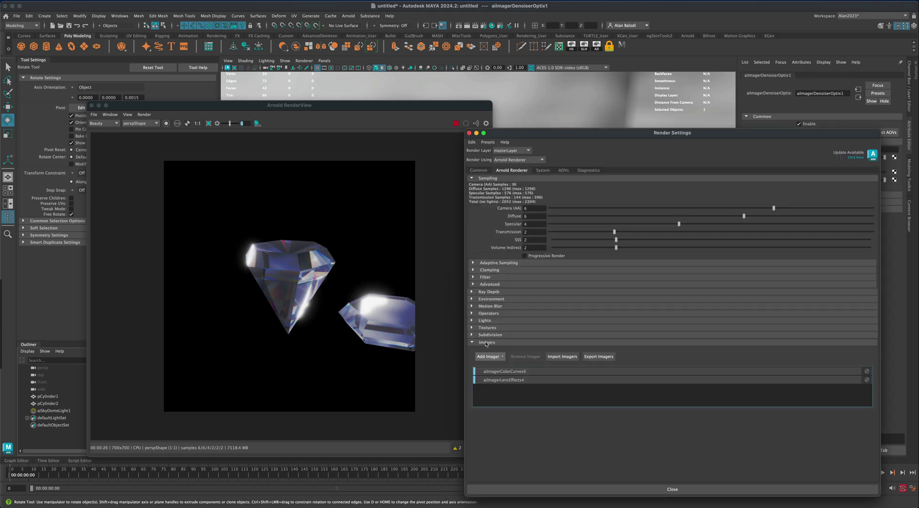
Add a Denoiser Oidn imager, then orbit and dolly the camera closer to the hexagonal gem.
{"action": "left_click", "coordinate": [489, 357]}
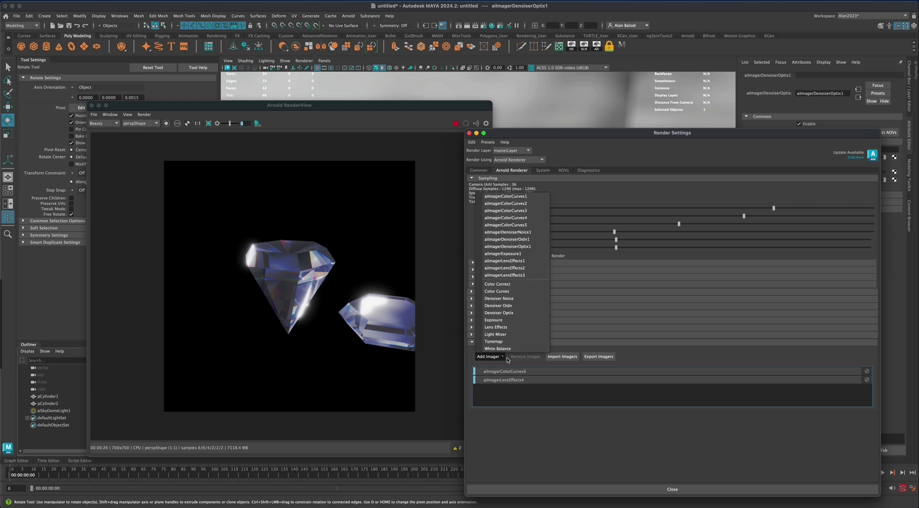
{"action": "left_click", "coordinate": [512, 307]}
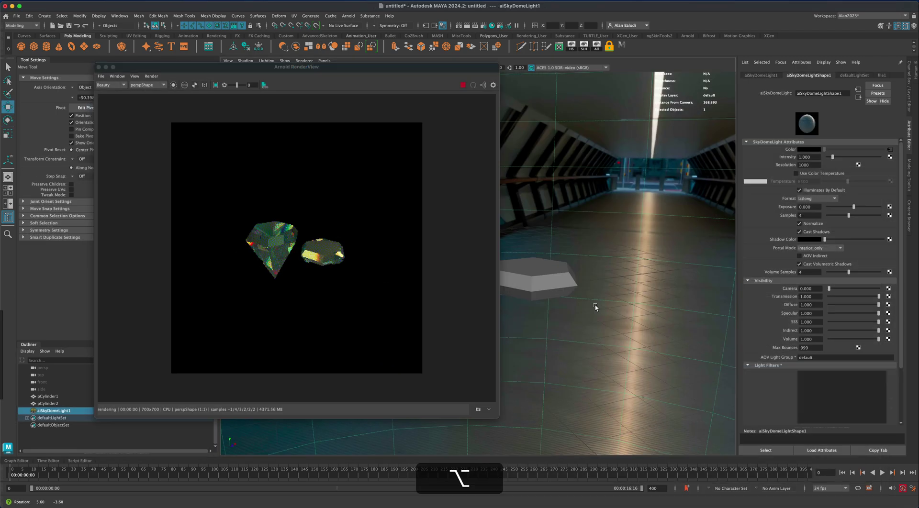
{"action": "left_click_drag", "start_coordinate": [596, 305], "coordinate": [595, 308], "text": "alt"}
{"action": "right_click_drag", "start_coordinate": [596, 308], "coordinate": [614, 340], "text": "alt"}
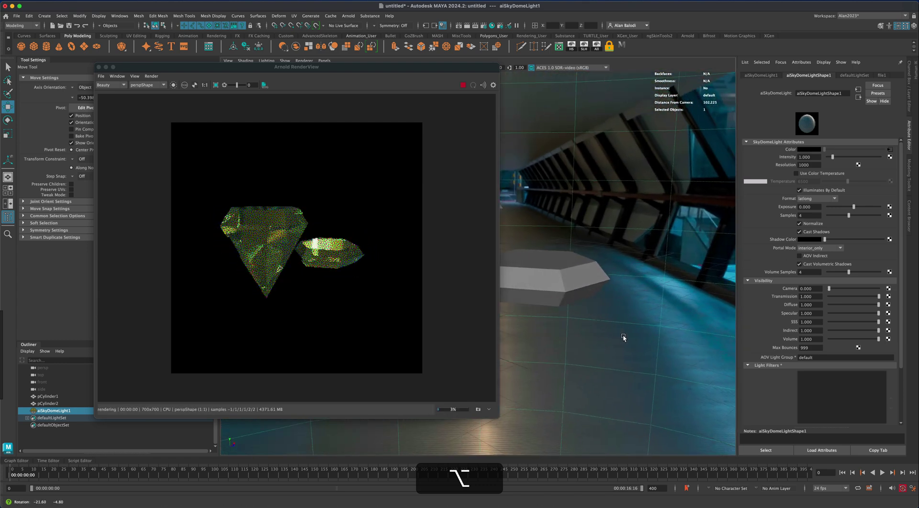